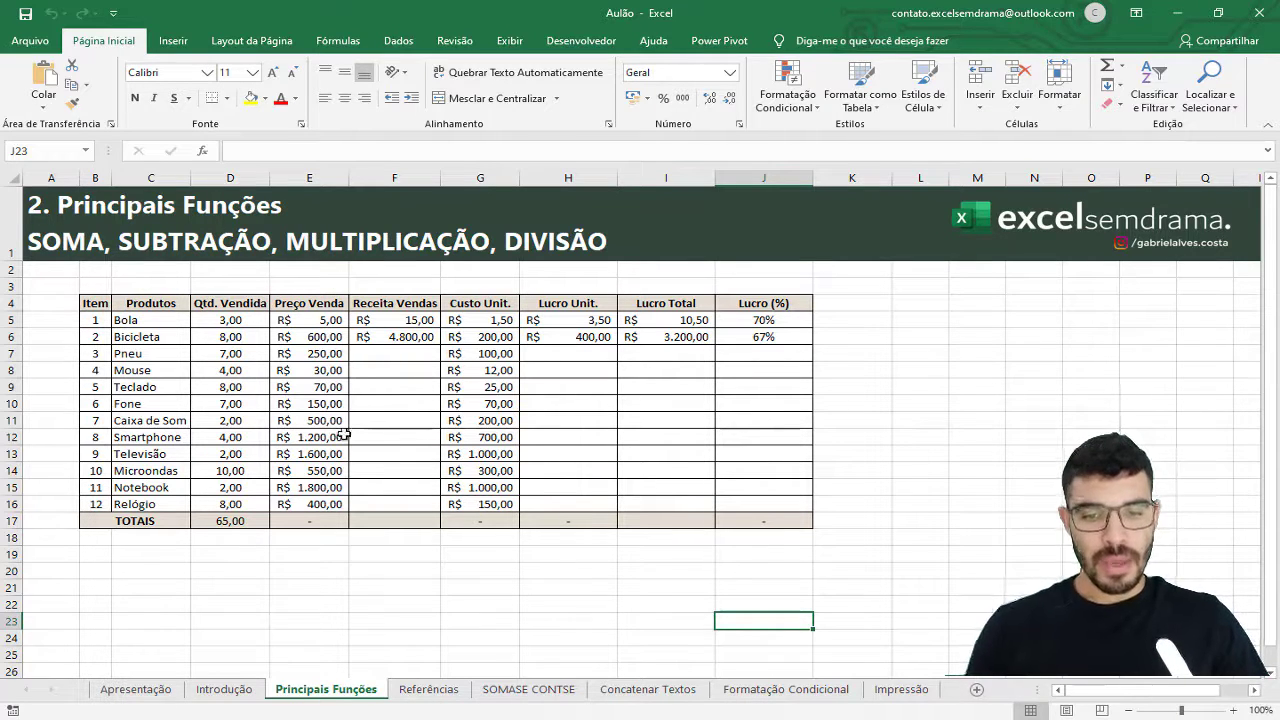
On the Referências sheet, enter a formula in L4 that references the first product's unit cost, =G5.
{"action": "left_click", "coordinate": [432, 689]}
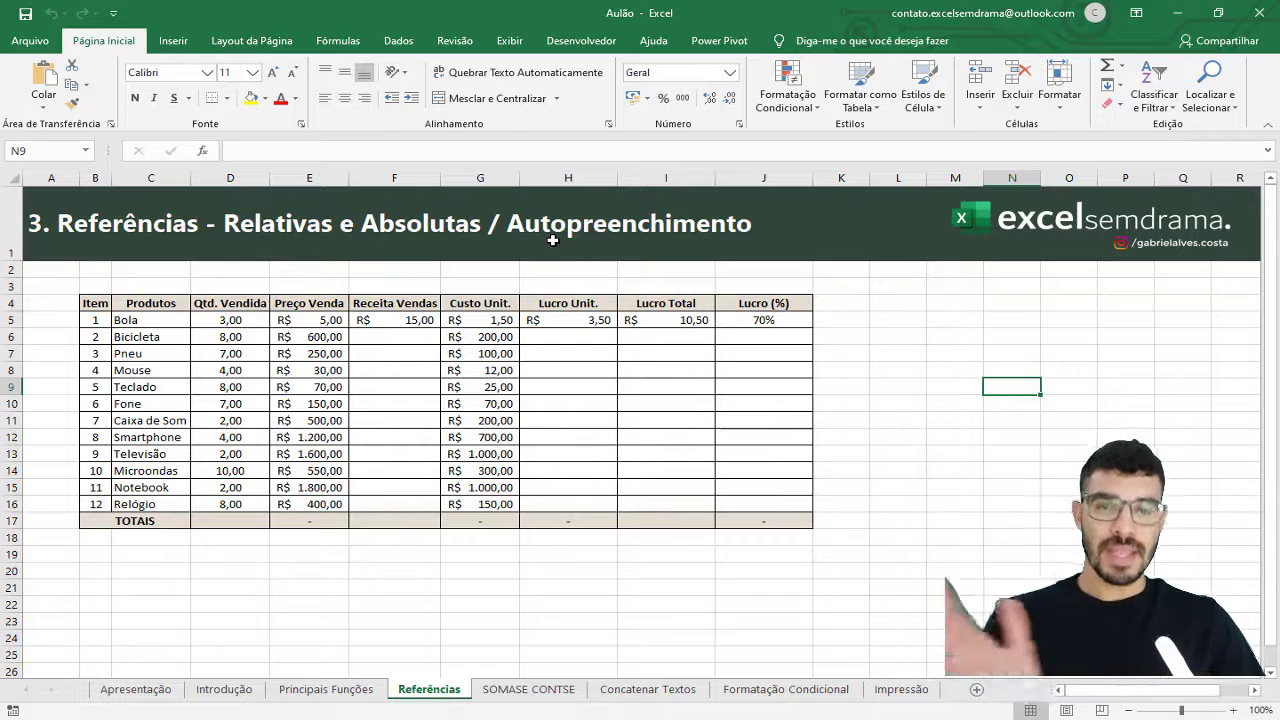
{"action": "left_click", "coordinate": [878, 306]}
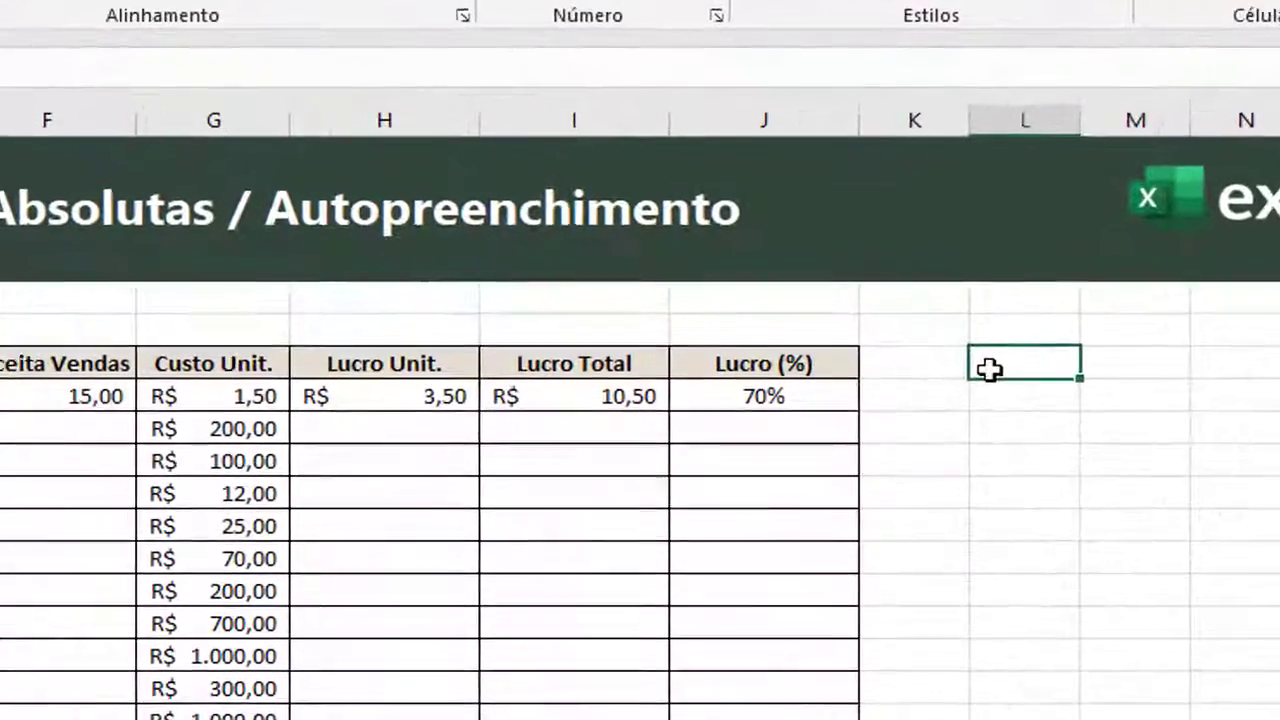
{"action": "type", "text": "="}
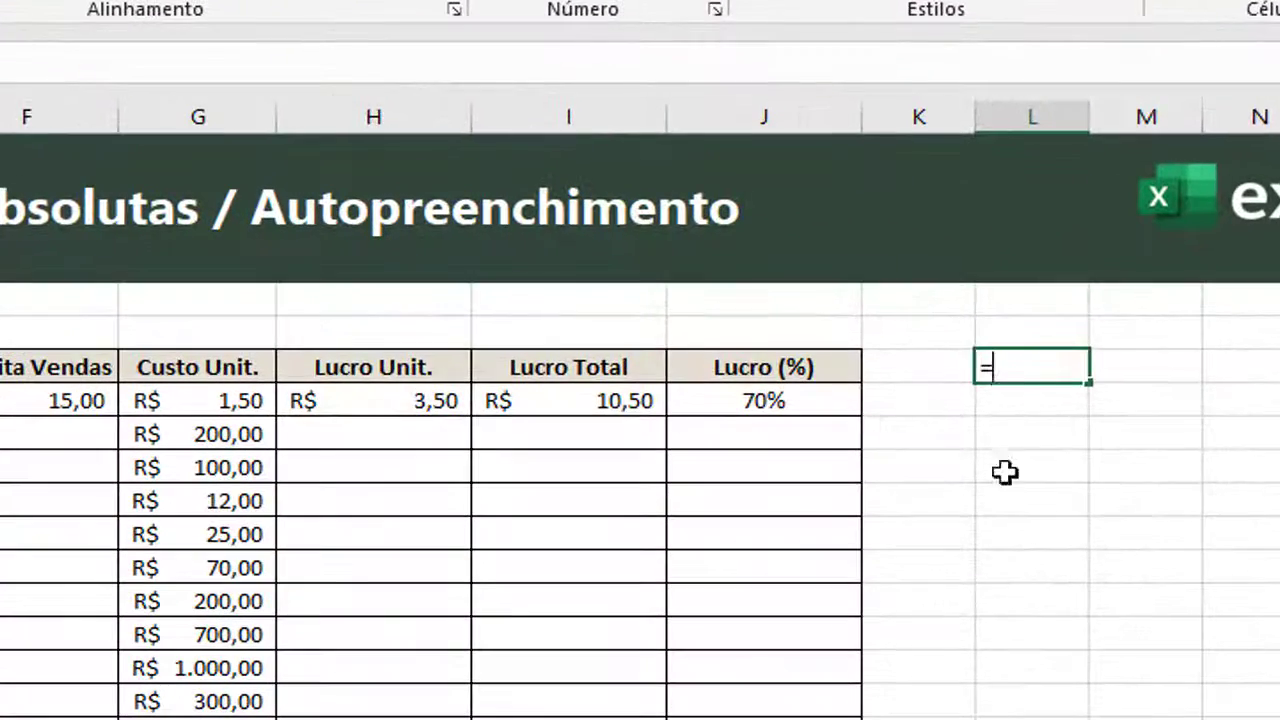
{"action": "left_click", "coordinate": [240, 402]}
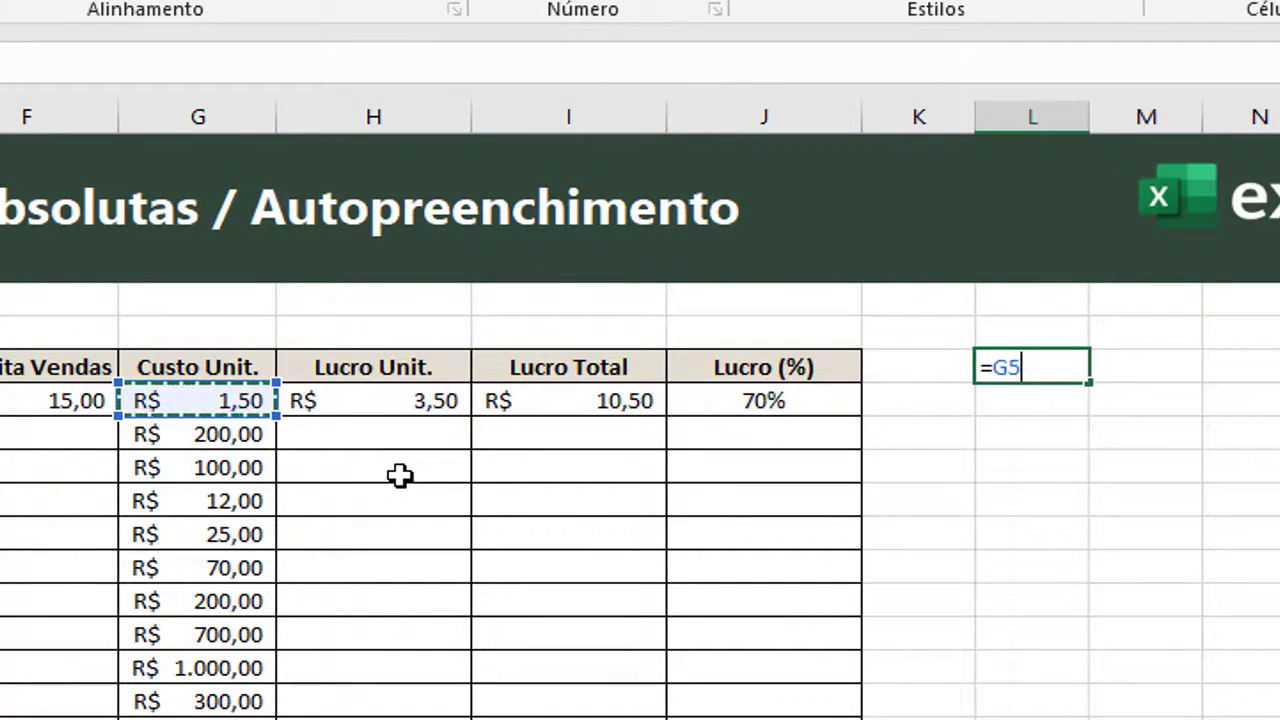
{"action": "key", "text": "Return"}
Fill the L4 formula down to L7, autofit column L, and check the copied cells.
{"action": "left_click", "coordinate": [1040, 366]}
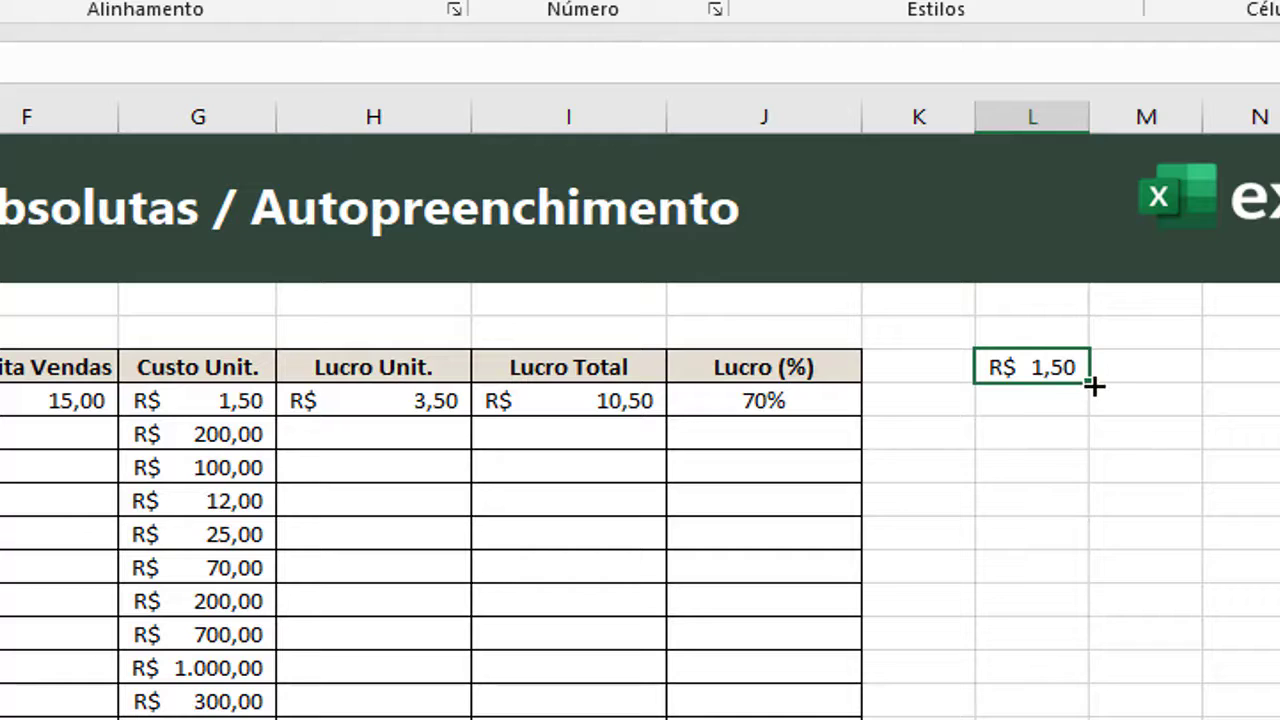
{"action": "left_click_drag", "start_coordinate": [1090, 384], "coordinate": [1088, 488]}
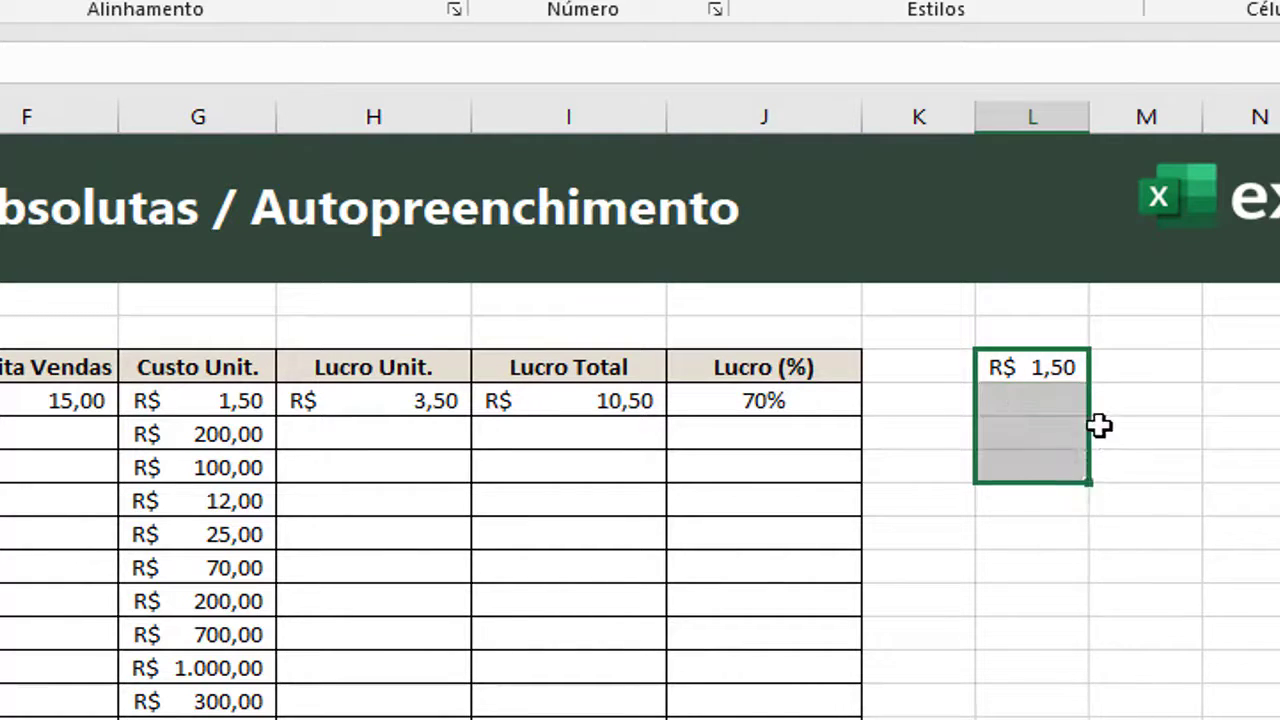
{"action": "double_click", "coordinate": [1089, 118]}
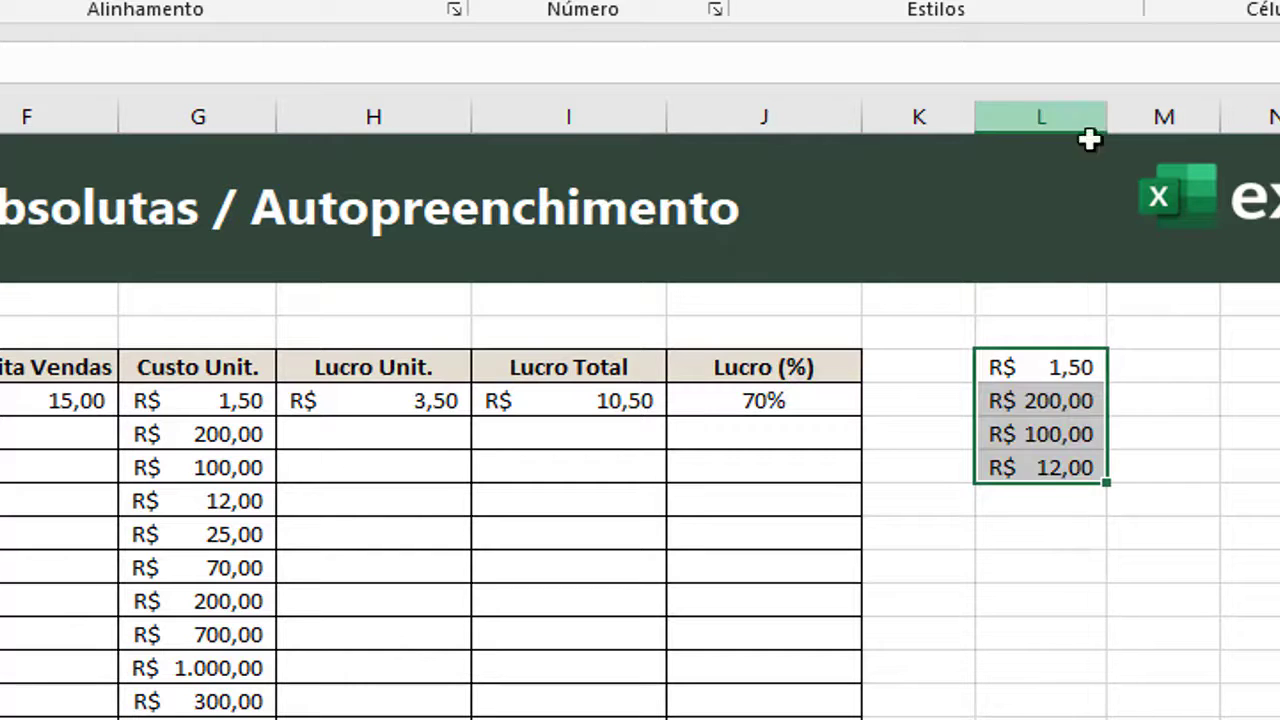
{"action": "left_click", "coordinate": [1078, 400]}
{"action": "left_click", "coordinate": [1068, 436]}
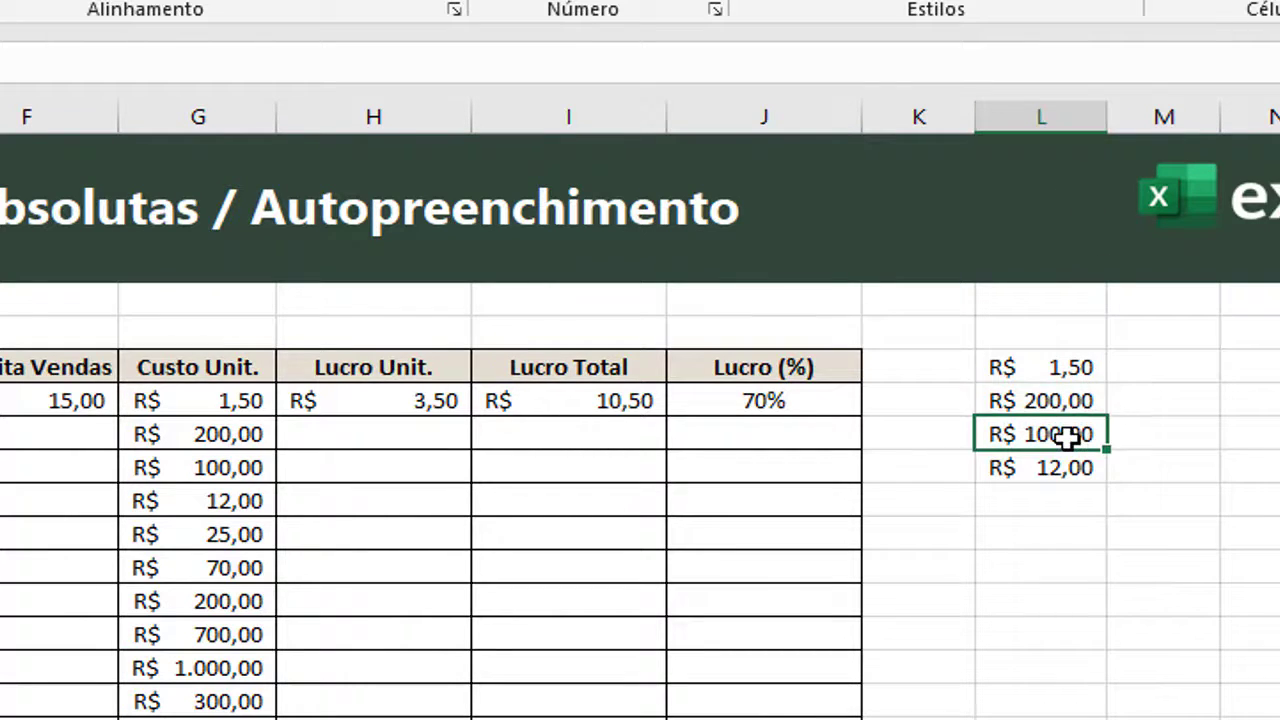
{"action": "left_click", "coordinate": [1074, 470]}
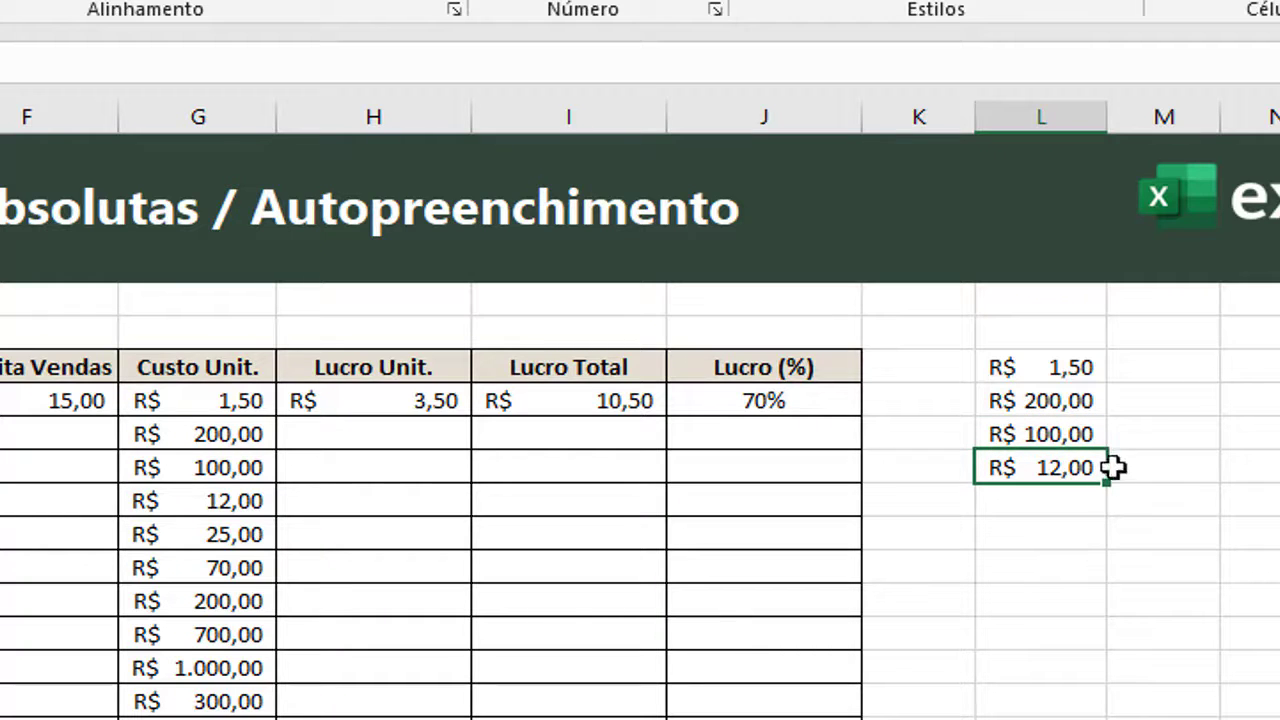
Clear L5:L11 and make the reference in L4 absolute, =$G$5.
{"action": "left_click_drag", "start_coordinate": [1089, 612], "coordinate": [1035, 396]}
{"action": "key", "text": "Delete"}
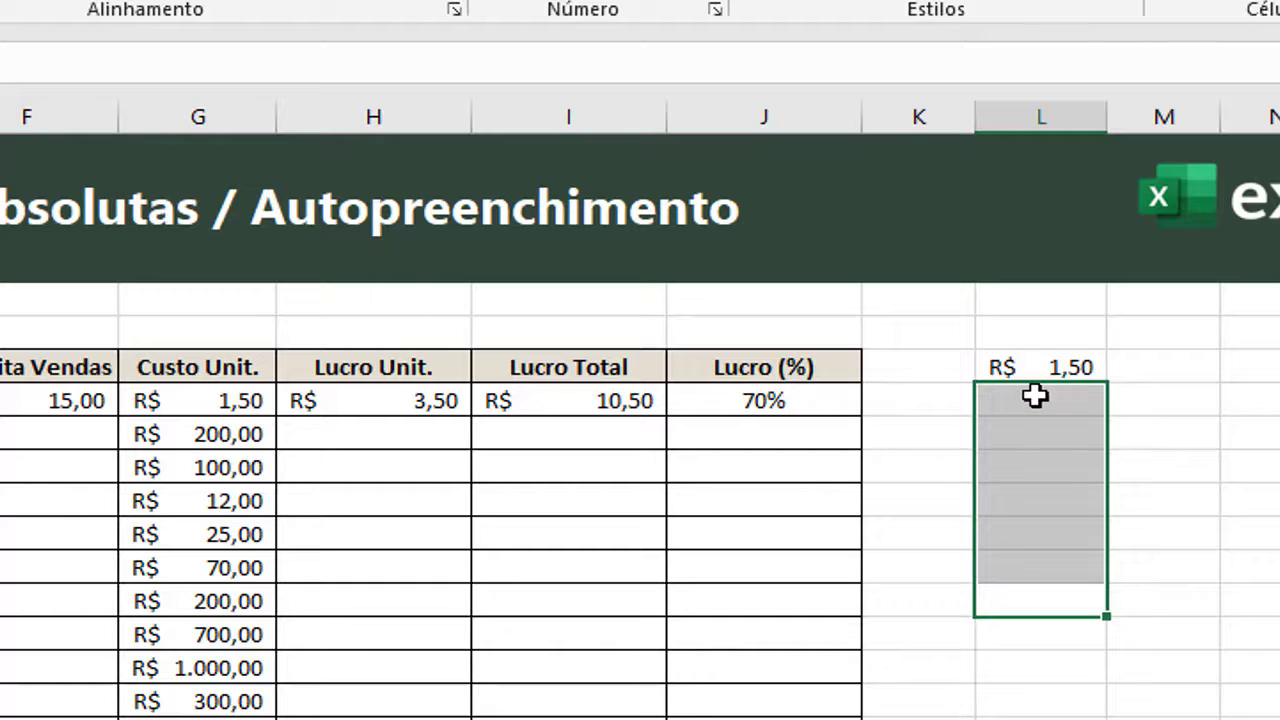
{"action": "left_click", "coordinate": [1033, 372]}
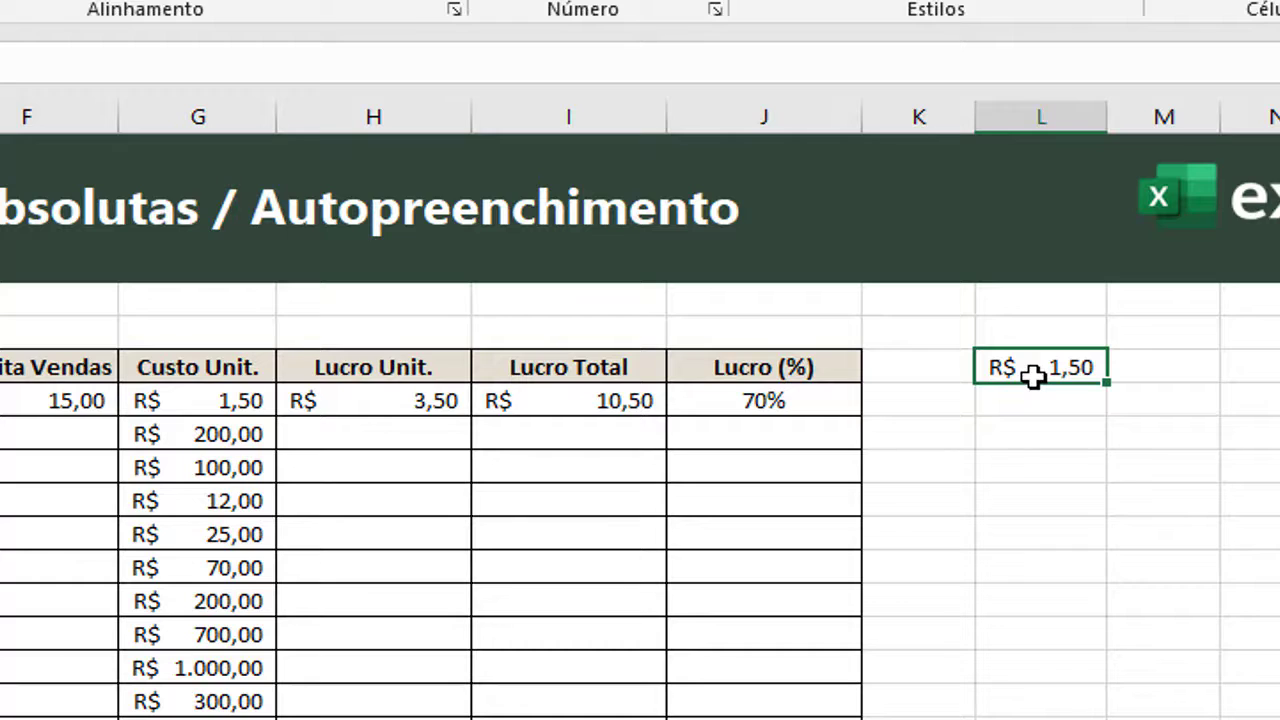
{"action": "double_click", "coordinate": [1033, 374]}
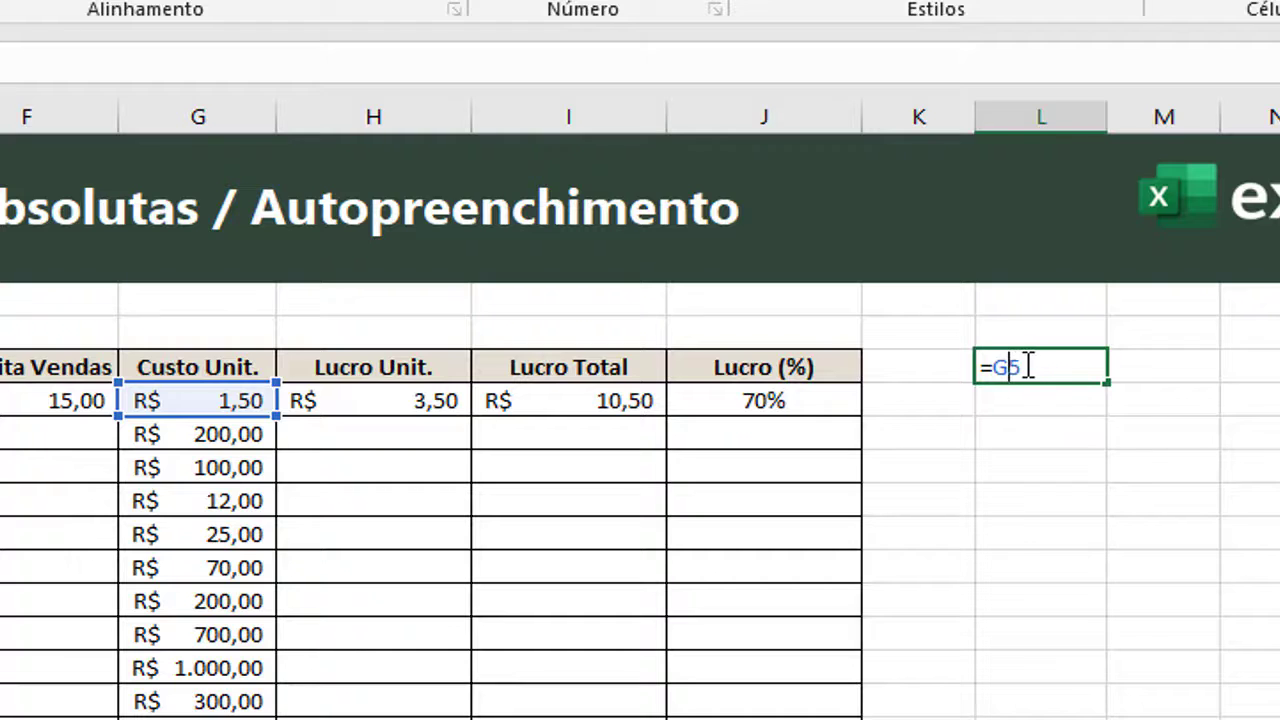
{"action": "key", "text": "F4"}
{"action": "key", "text": "Return"}
Fill the absolute reference from L4 down to L11, check a copy, and clear the cells below L4.
{"action": "left_click", "coordinate": [1029, 370]}
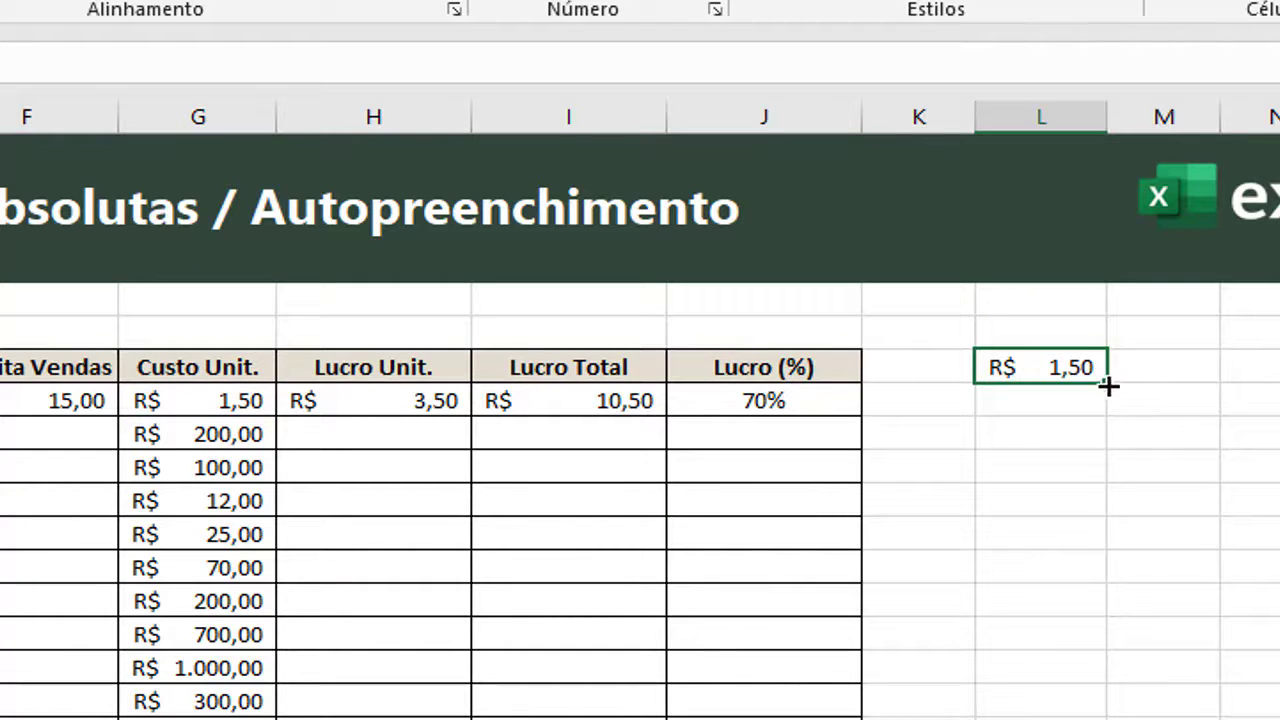
{"action": "left_click_drag", "start_coordinate": [1107, 381], "coordinate": [1110, 619]}
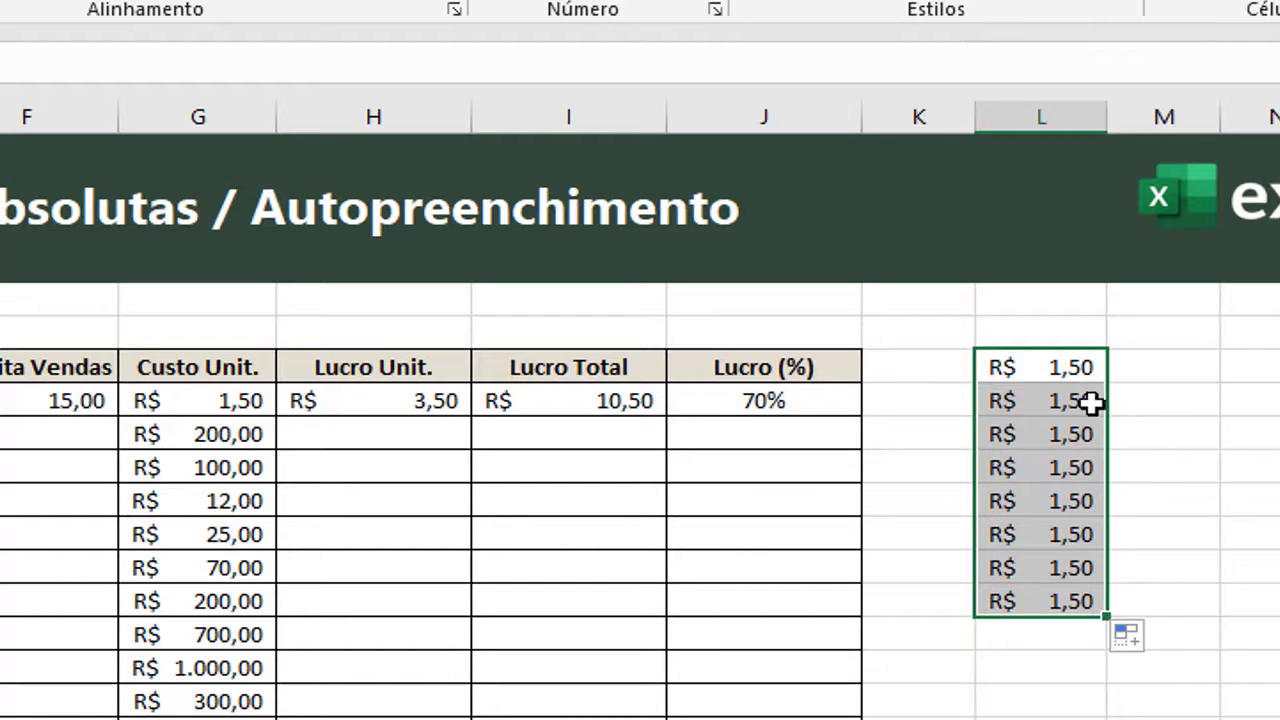
{"action": "left_click", "coordinate": [1090, 400]}
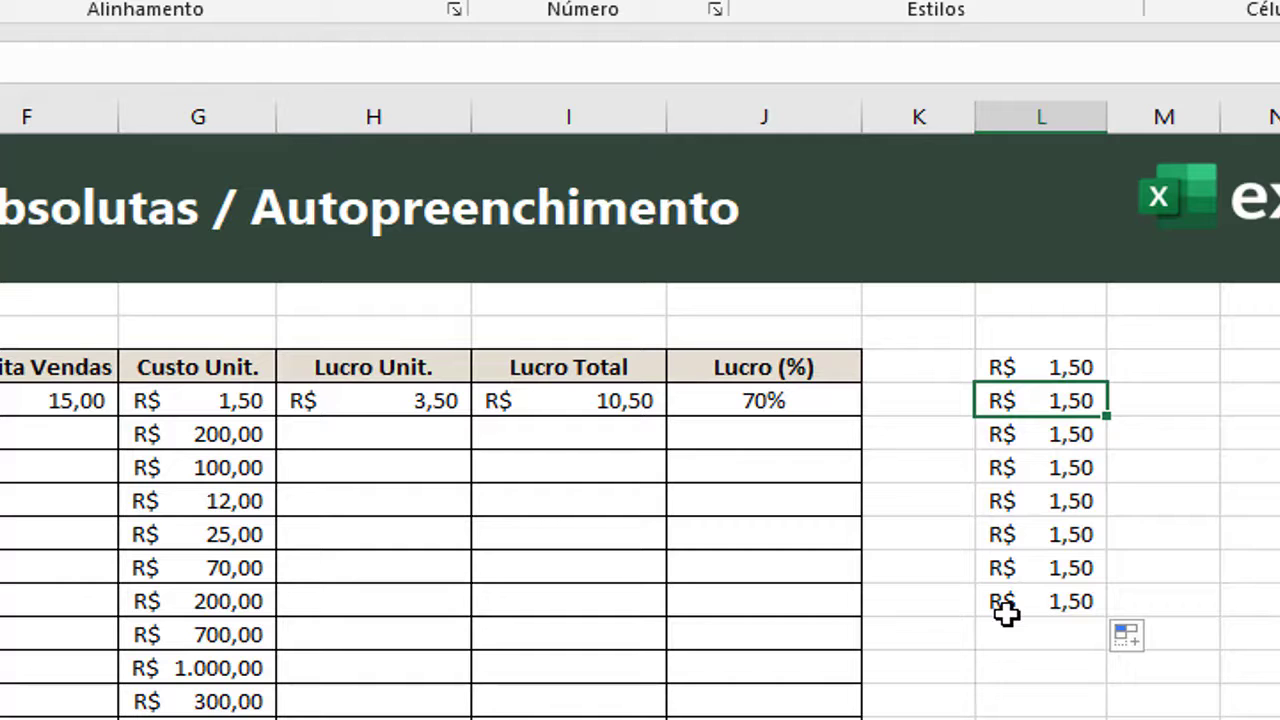
{"action": "left_click_drag", "start_coordinate": [1056, 665], "coordinate": [1004, 403]}
{"action": "key", "text": "Delete"}
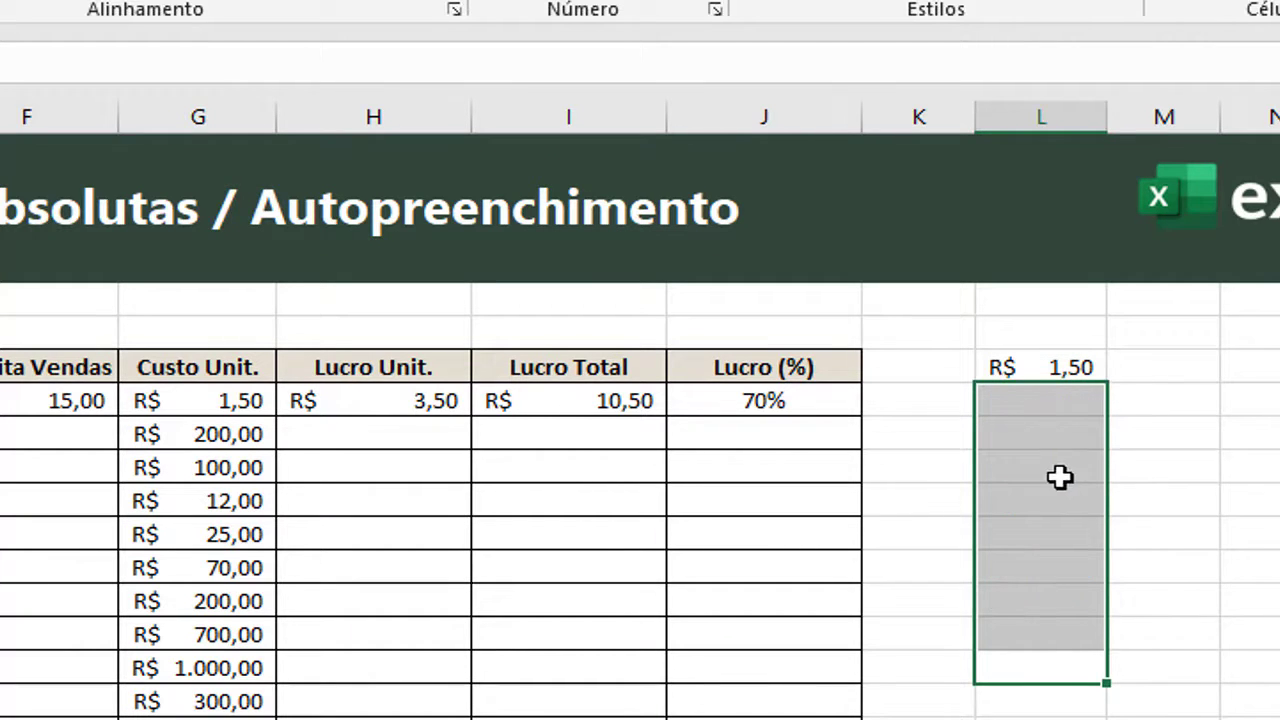
Fill the absolute reference from L4 across to M4, then clear M4.
{"action": "left_click", "coordinate": [1086, 367]}
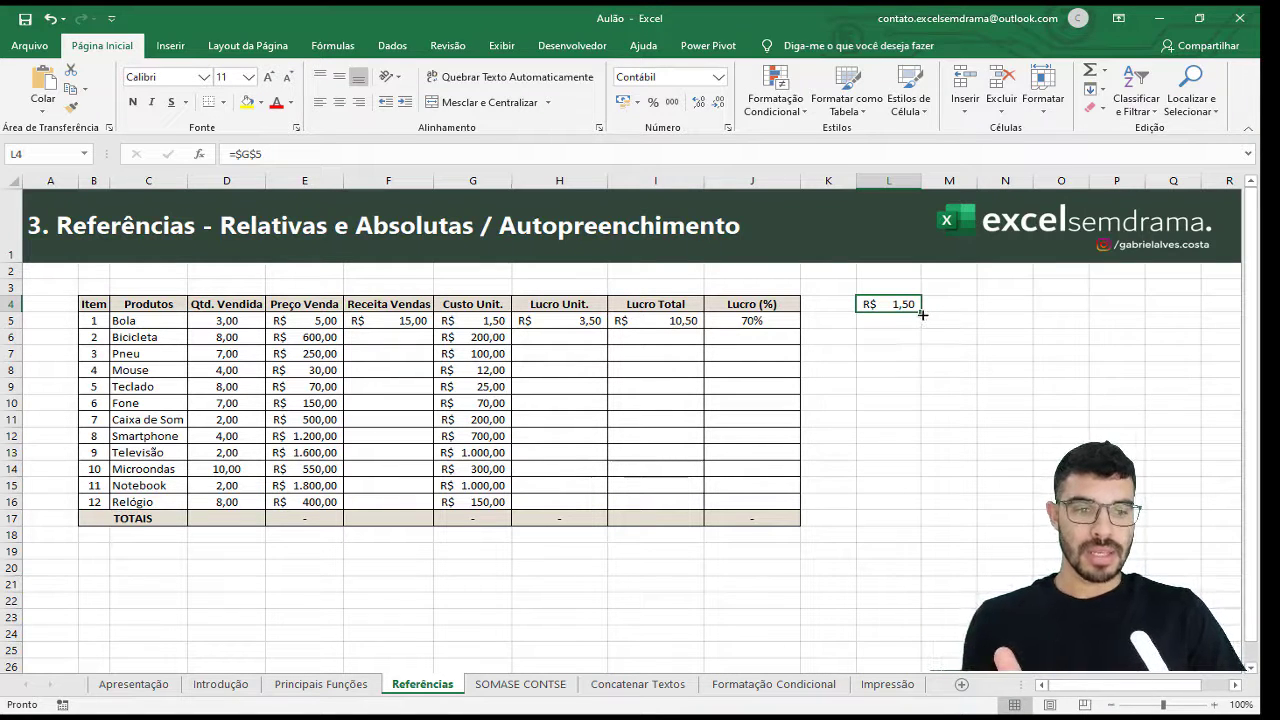
{"action": "left_click_drag", "start_coordinate": [922, 314], "coordinate": [958, 303]}
{"action": "left_click", "coordinate": [958, 303]}
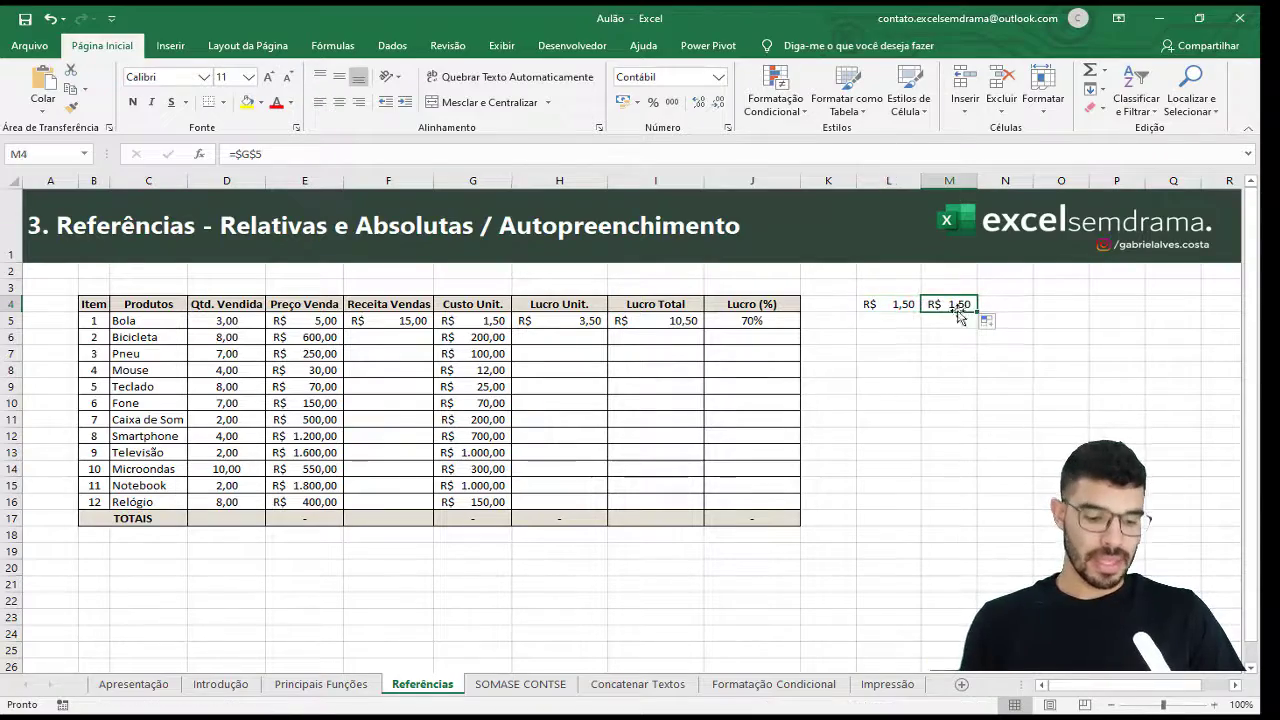
{"action": "key", "text": "Delete"}
Change the formula in L4 back to the relative reference =G5.
{"action": "left_click", "coordinate": [890, 309]}
{"action": "left_click", "coordinate": [235, 154]}
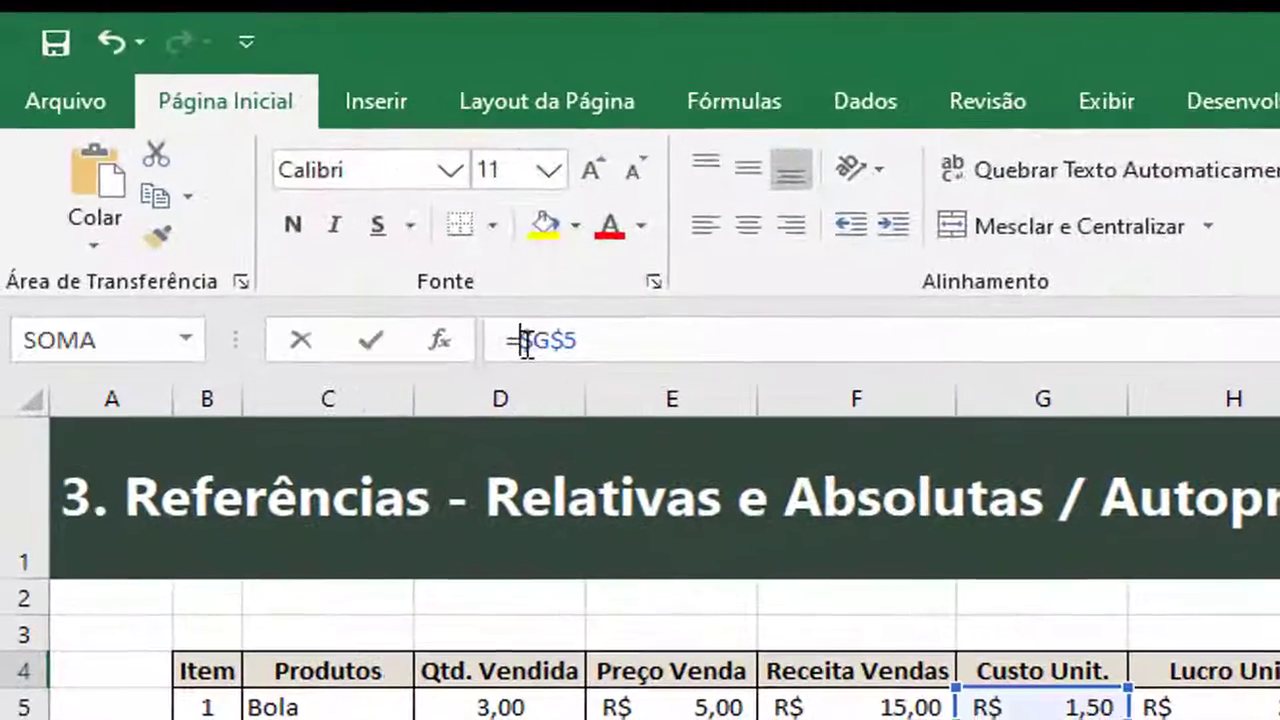
{"action": "key", "text": "F4"}
{"action": "key", "text": "F4"}
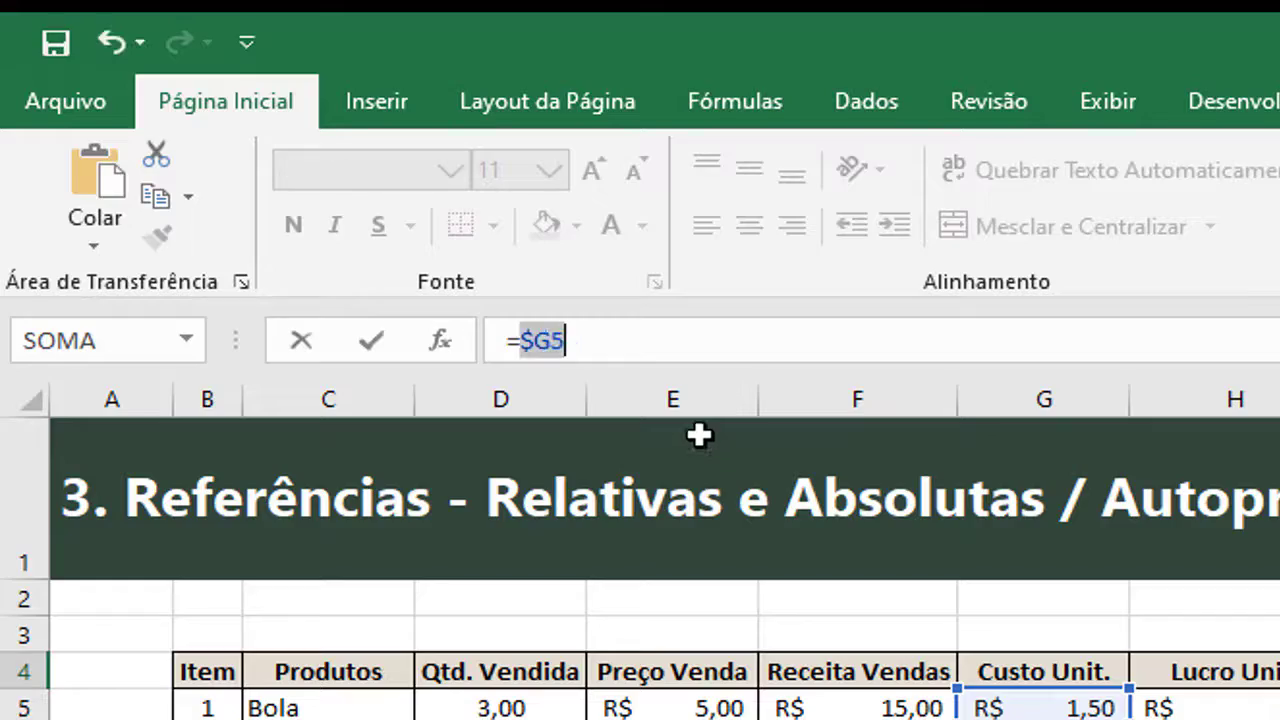
{"action": "key", "text": "F4"}
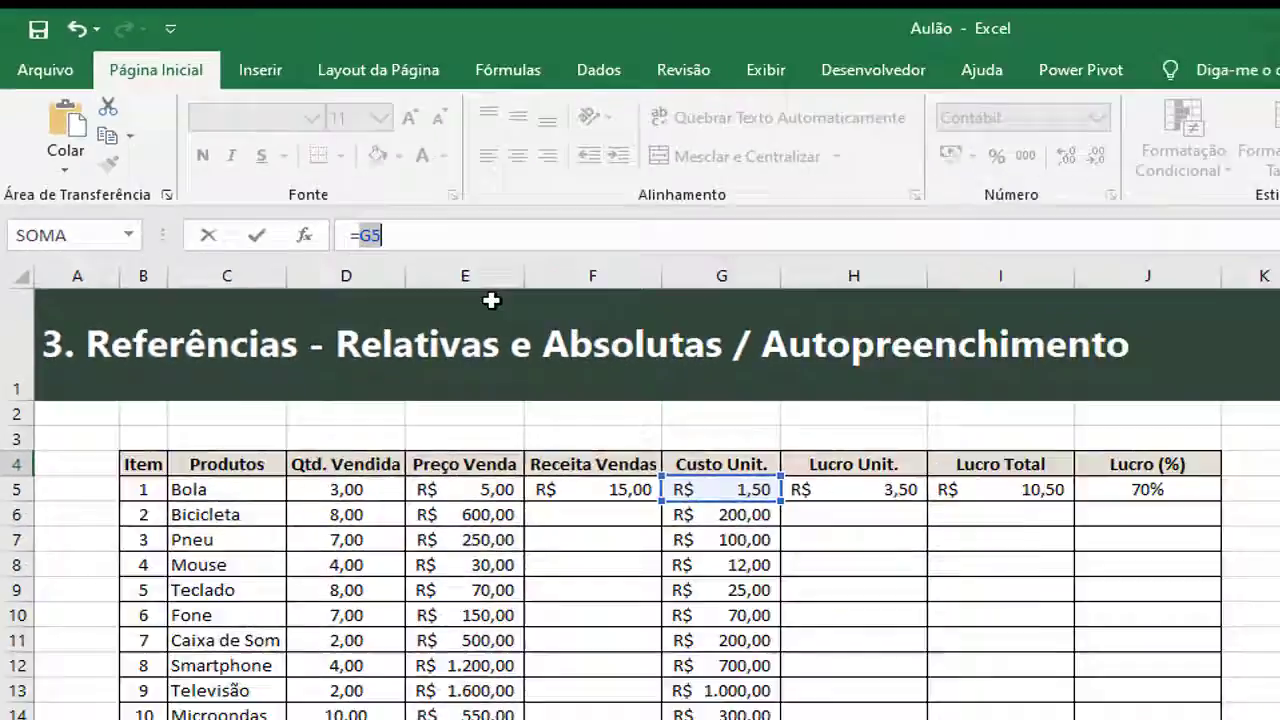
{"action": "key", "text": "Return"}
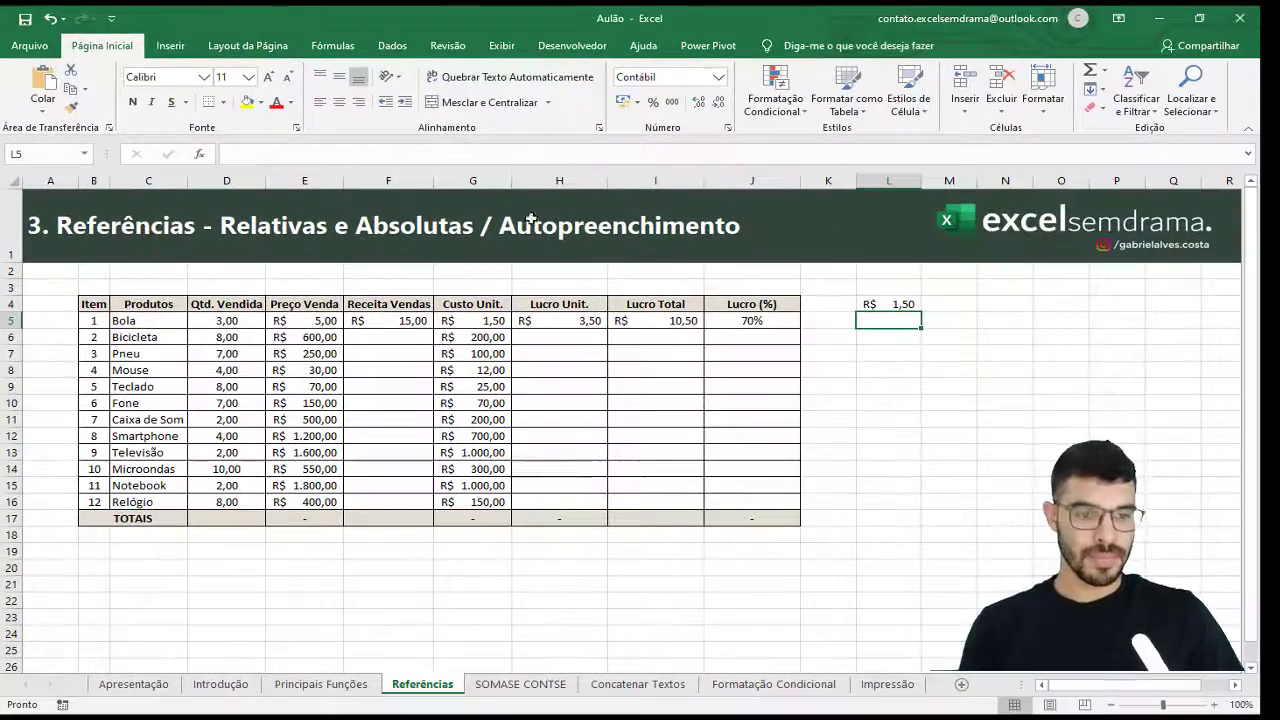
Fill the L4 formula across to N4 and autofit column N.
{"action": "left_click", "coordinate": [848, 304]}
{"action": "left_click", "coordinate": [868, 306]}
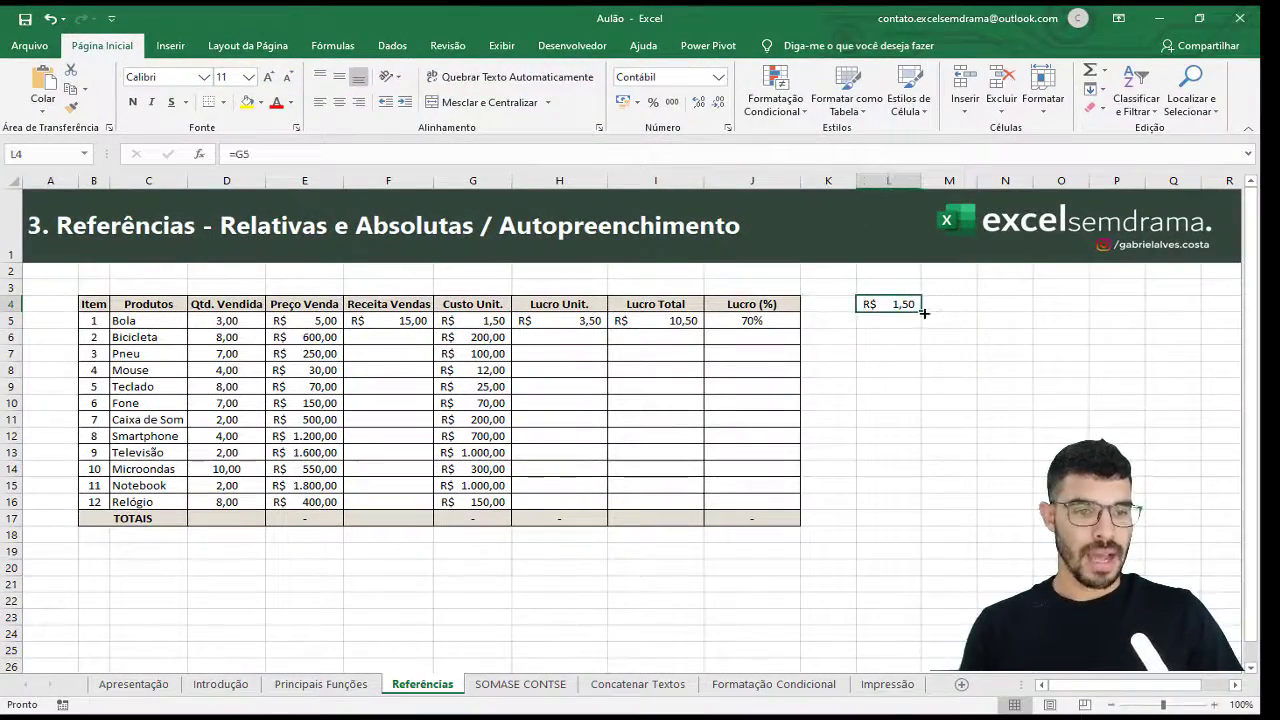
{"action": "left_click_drag", "start_coordinate": [921, 311], "coordinate": [1028, 308]}
{"action": "left_click_drag", "start_coordinate": [930, 461], "coordinate": [930, 463]}
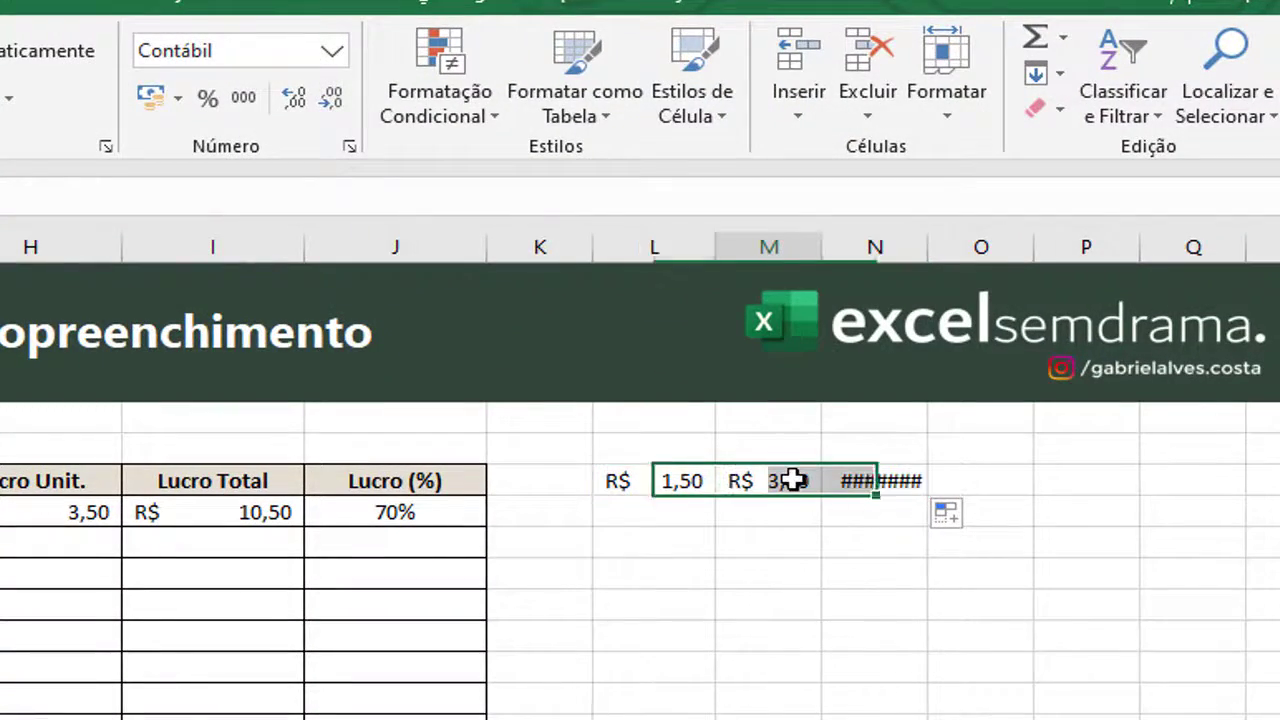
{"action": "left_click", "coordinate": [790, 481]}
{"action": "left_click", "coordinate": [866, 487]}
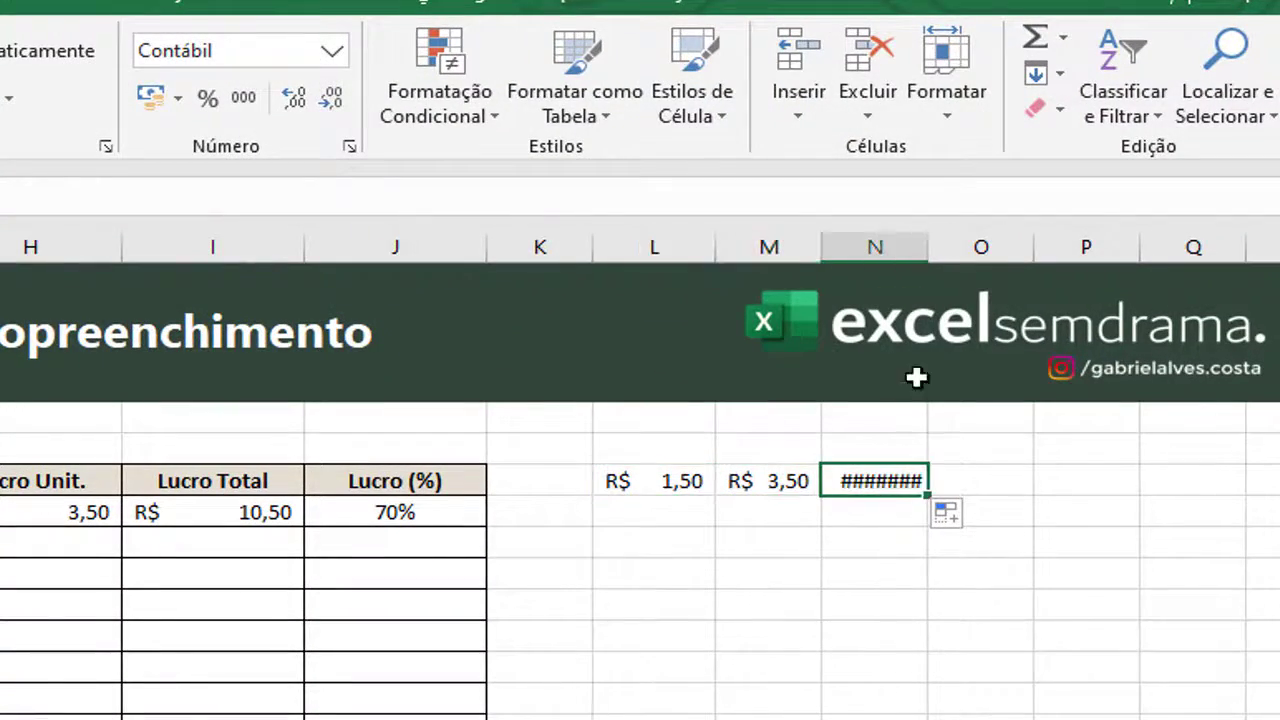
{"action": "double_click", "coordinate": [926, 247]}
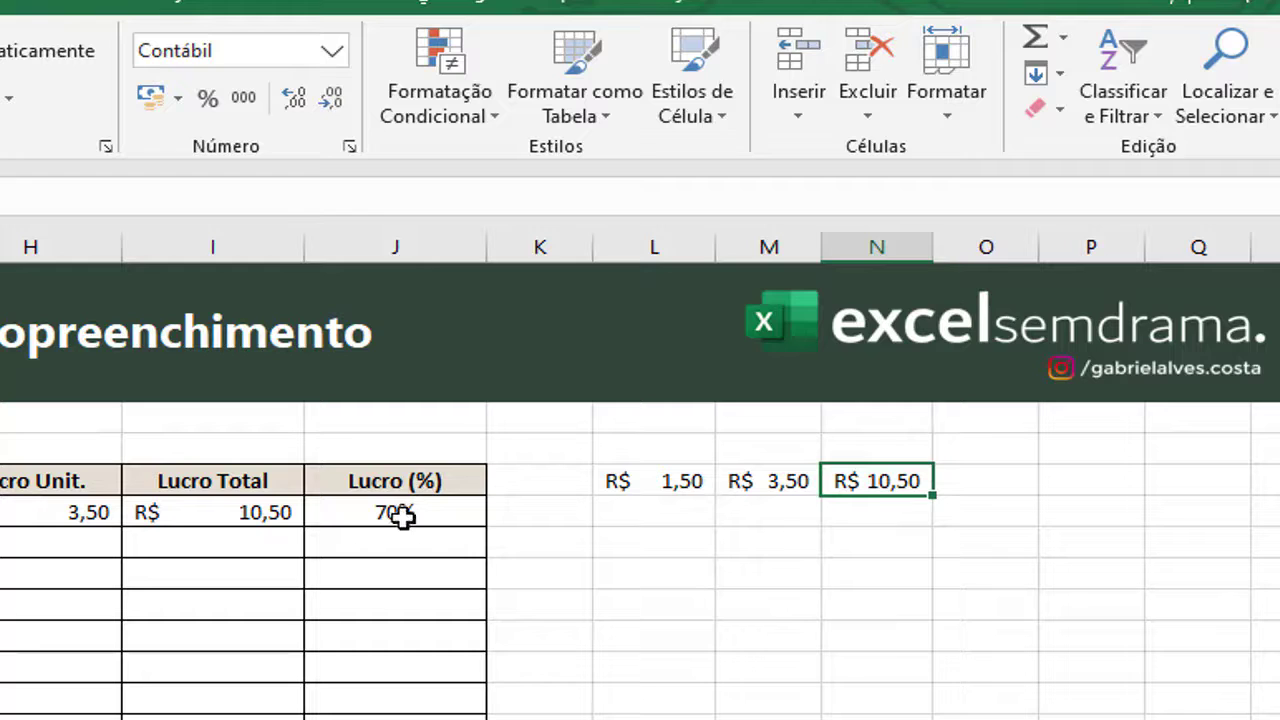
Inspect the formulas copied into M4 and N4 to see which cells they reference.
{"action": "left_click", "coordinate": [782, 484]}
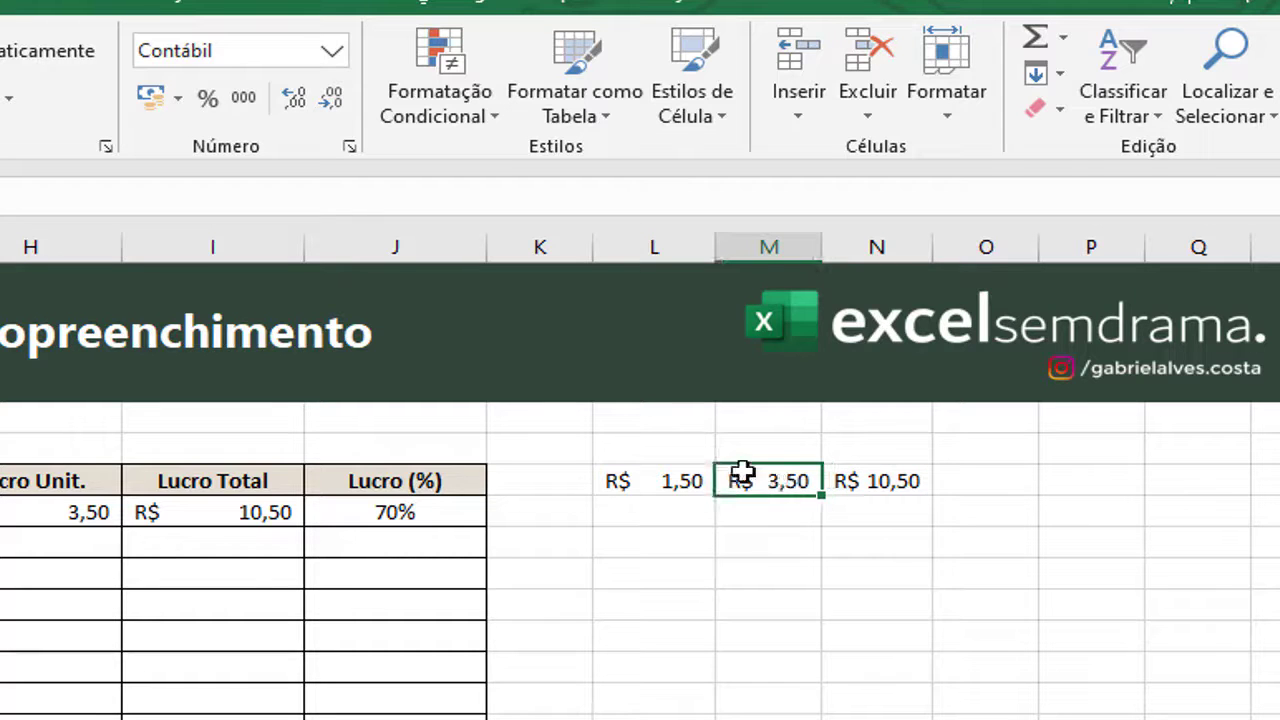
{"action": "left_click", "coordinate": [891, 482]}
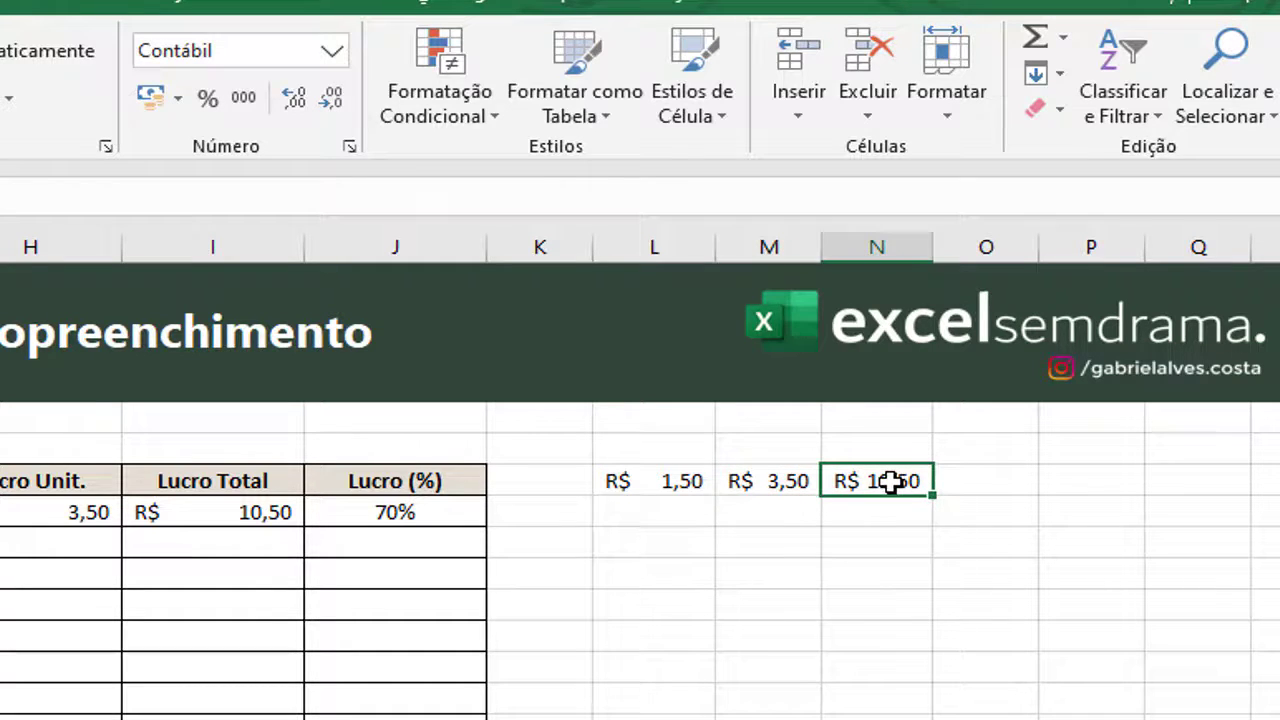
{"action": "double_click", "coordinate": [891, 482]}
{"action": "double_click", "coordinate": [782, 482]}
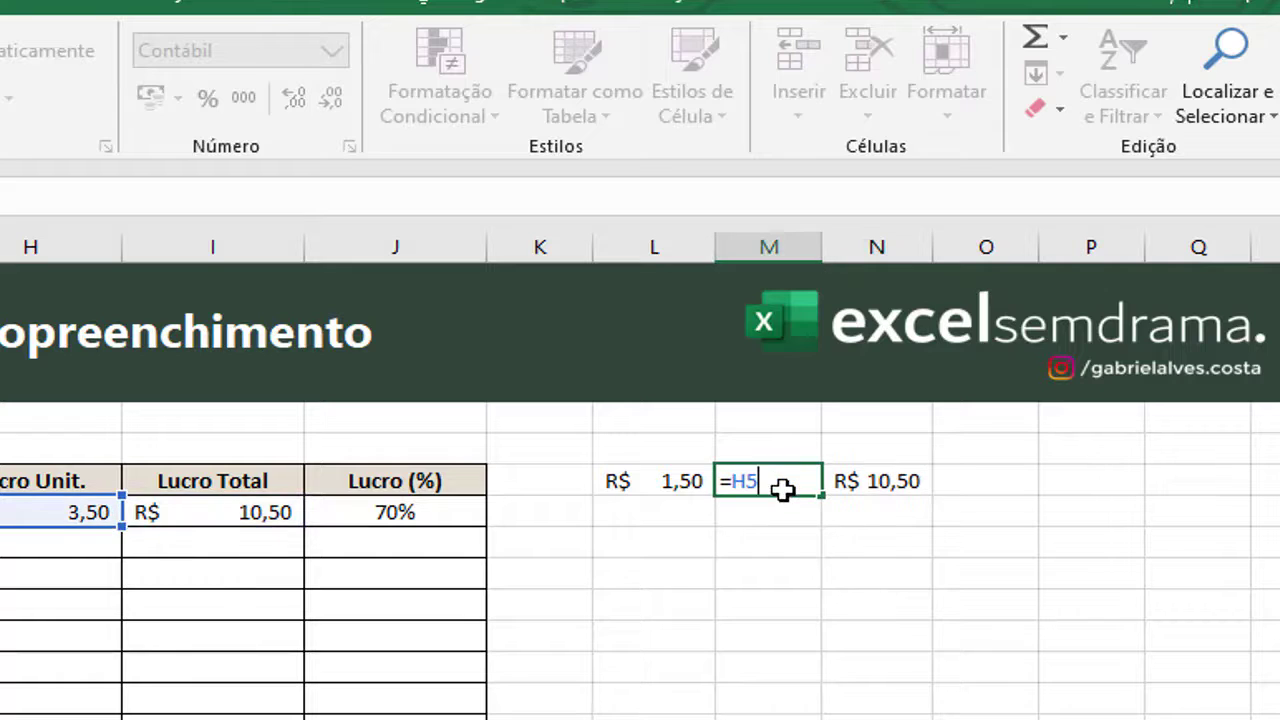
{"action": "double_click", "coordinate": [664, 478]}
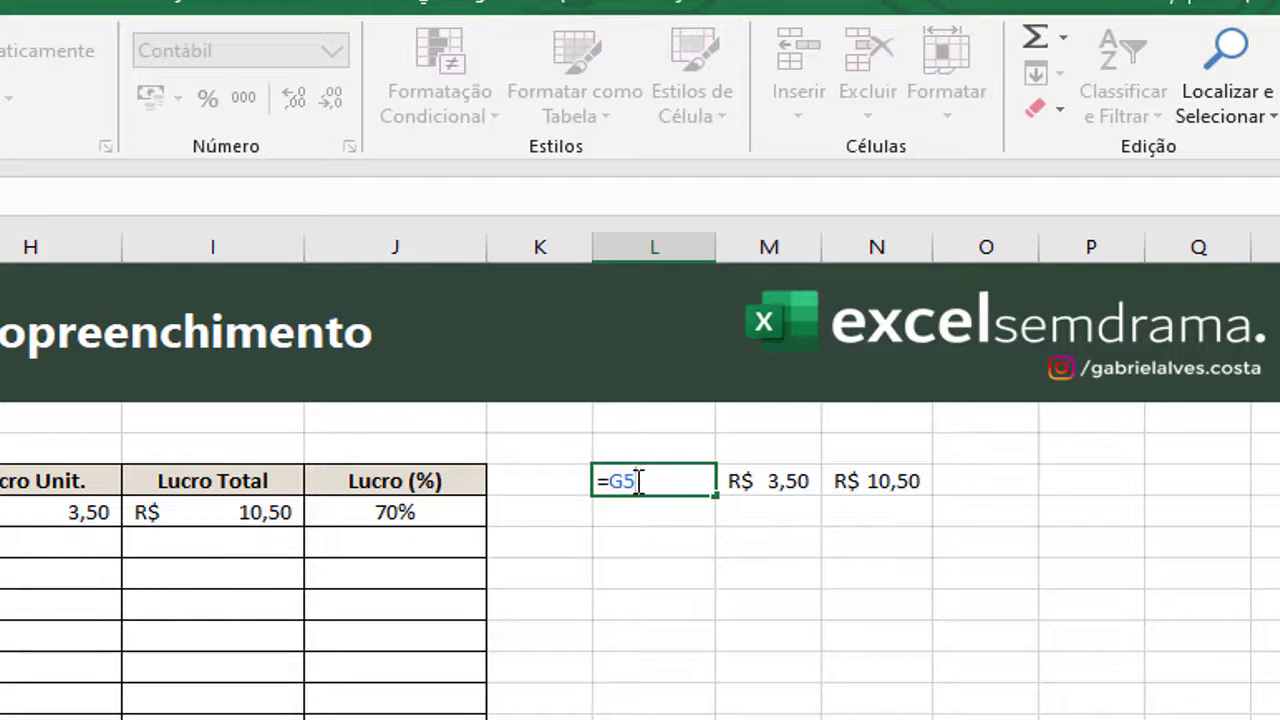
{"action": "key", "text": "F4"}
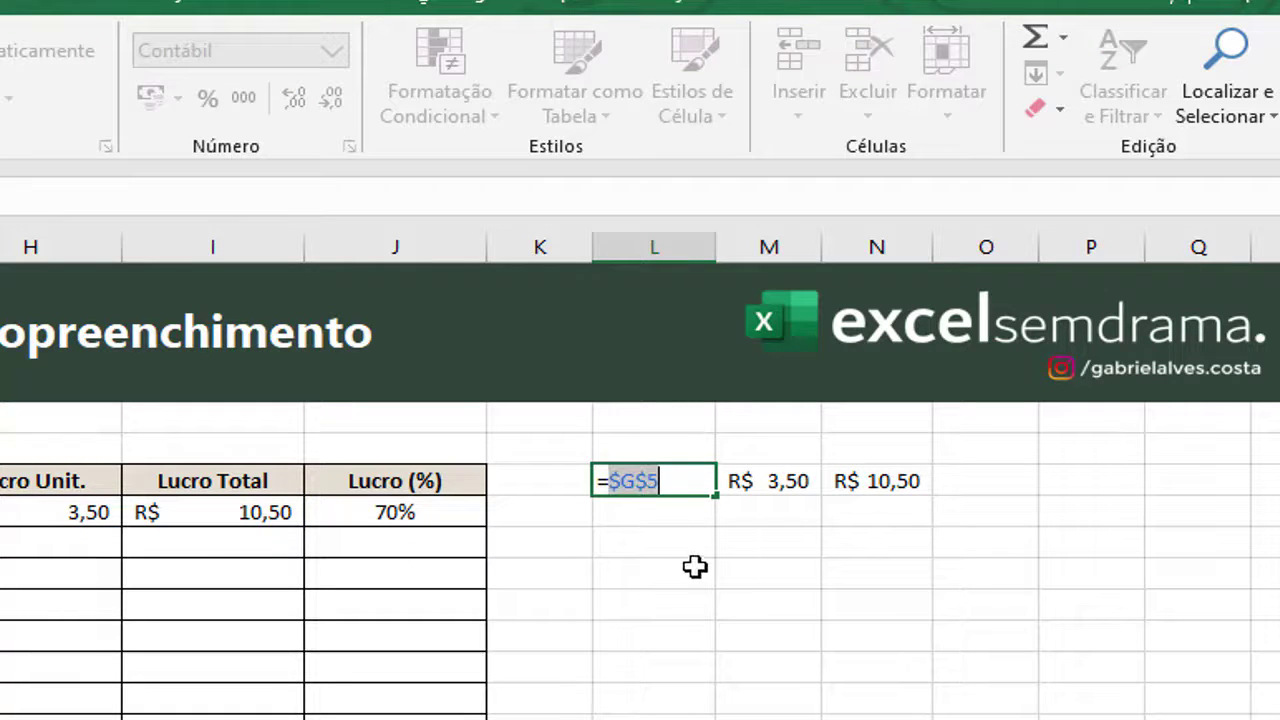
{"action": "left_click", "coordinate": [694, 568]}
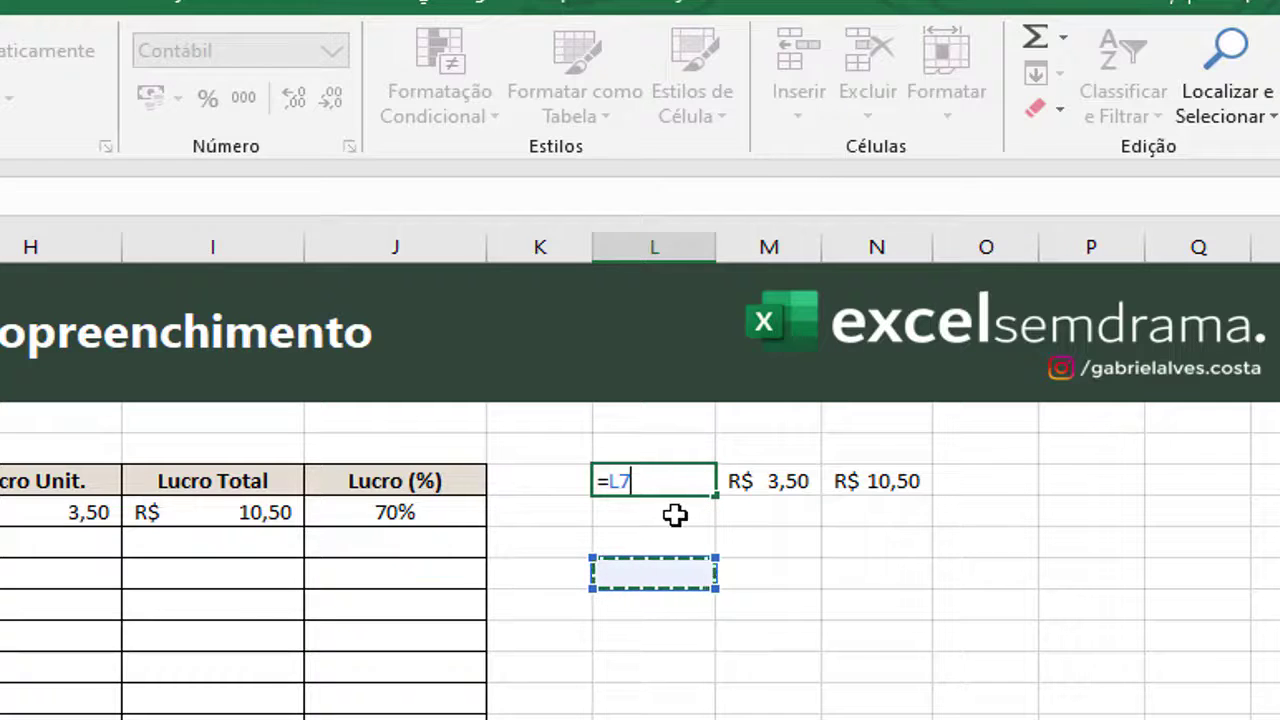
{"action": "key", "text": "Escape"}
Make the reference in L4 absolute, =$G$5, and fill it across to N4.
{"action": "double_click", "coordinate": [674, 488]}
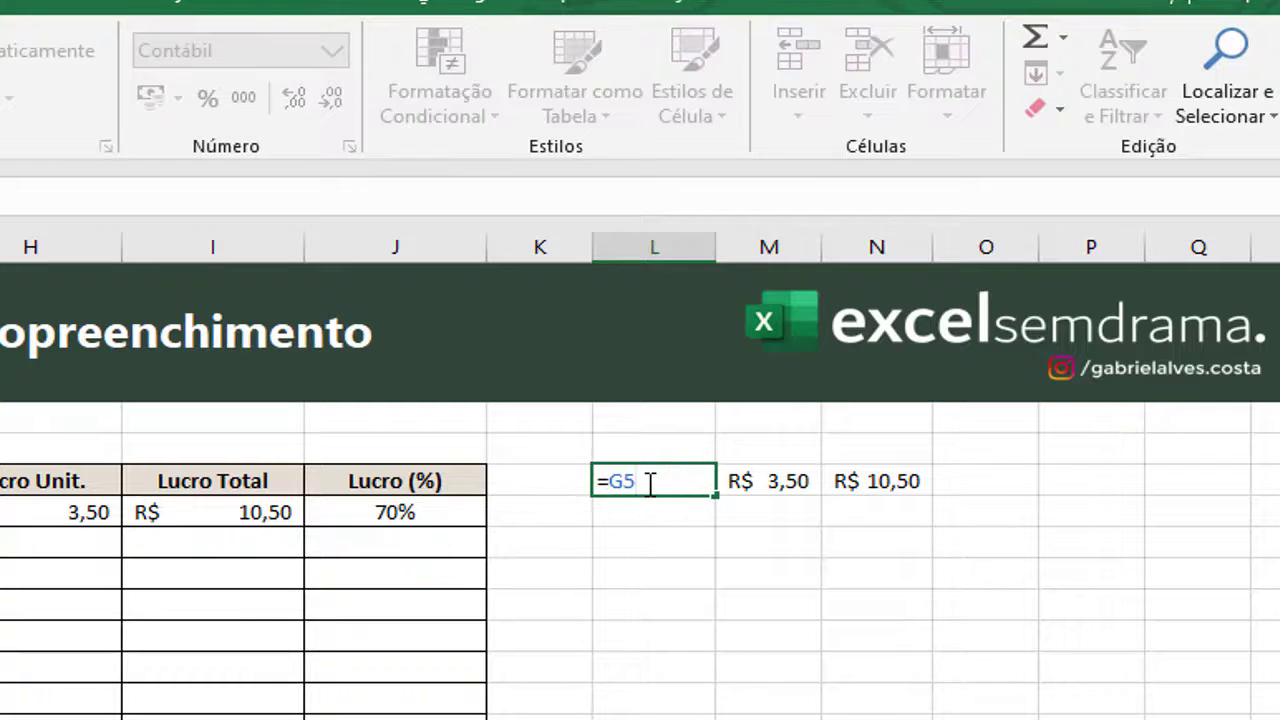
{"action": "key", "text": "F4"}
{"action": "key", "text": "Return"}
{"action": "left_click", "coordinate": [698, 485]}
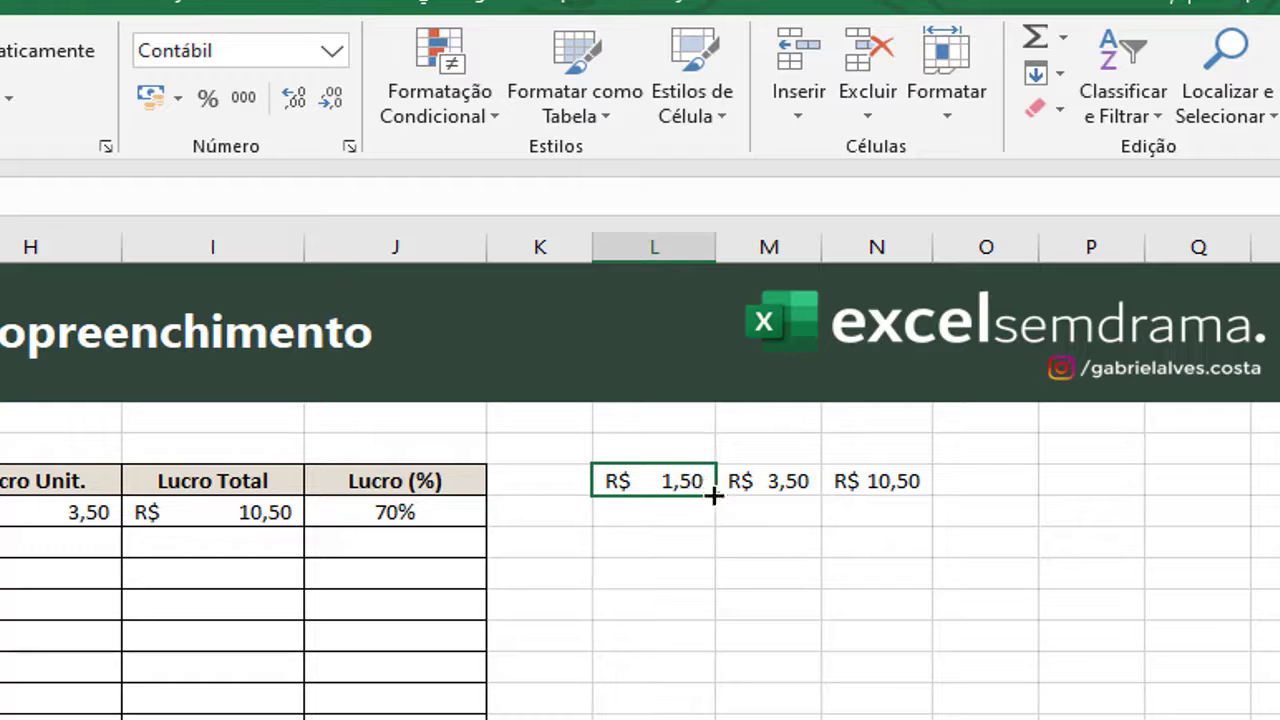
{"action": "left_click_drag", "start_coordinate": [714, 495], "coordinate": [900, 495]}
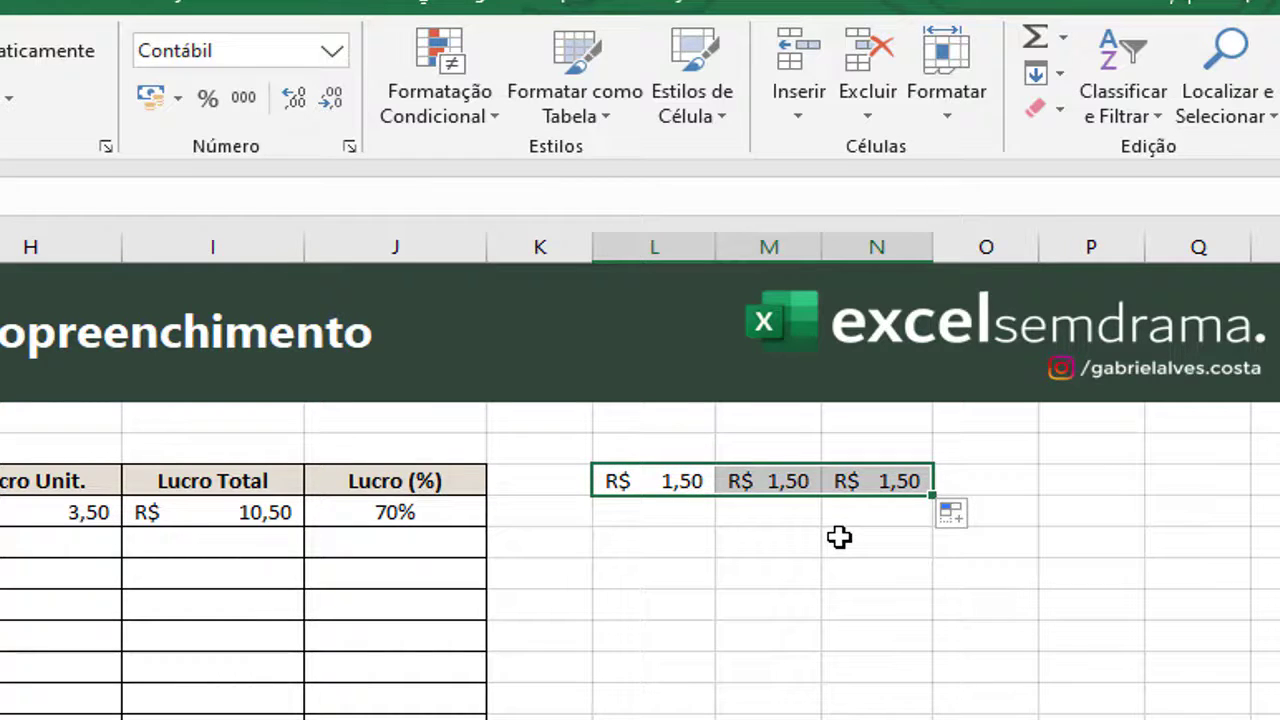
Clear the contents of cells L4 to N4.
{"action": "key", "text": "Delete"}
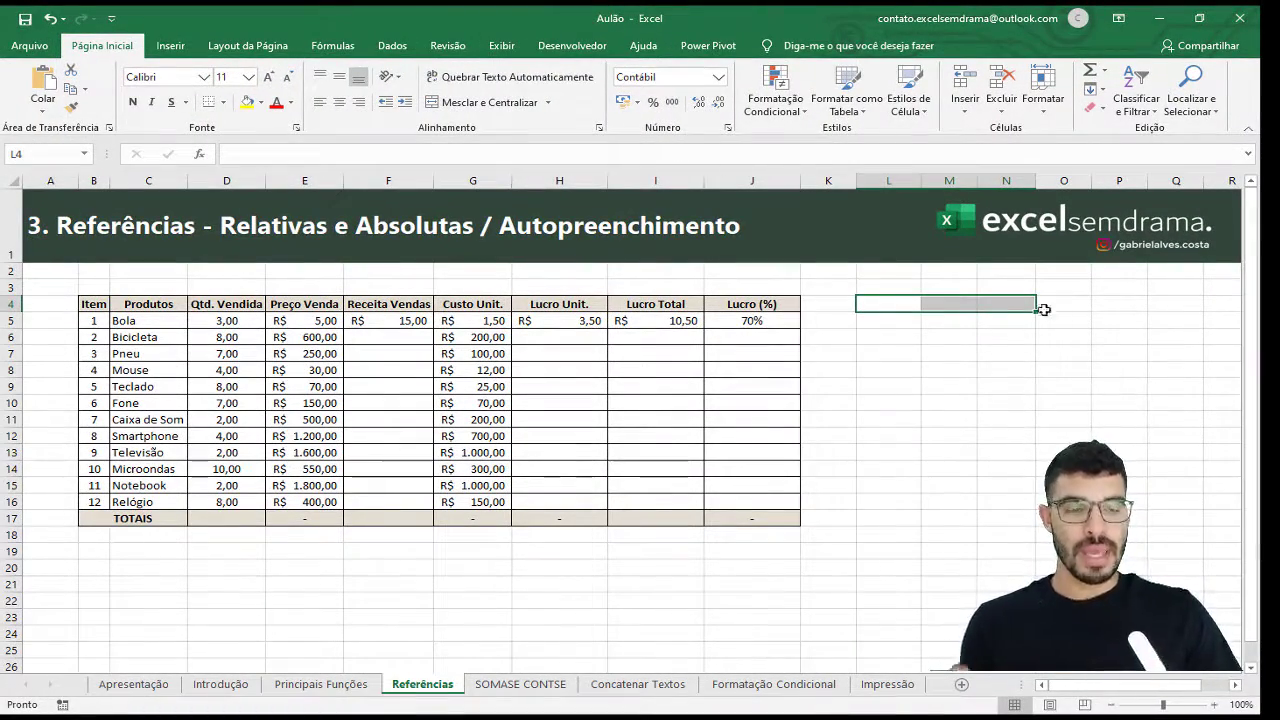
{"action": "left_click", "coordinate": [901, 307]}
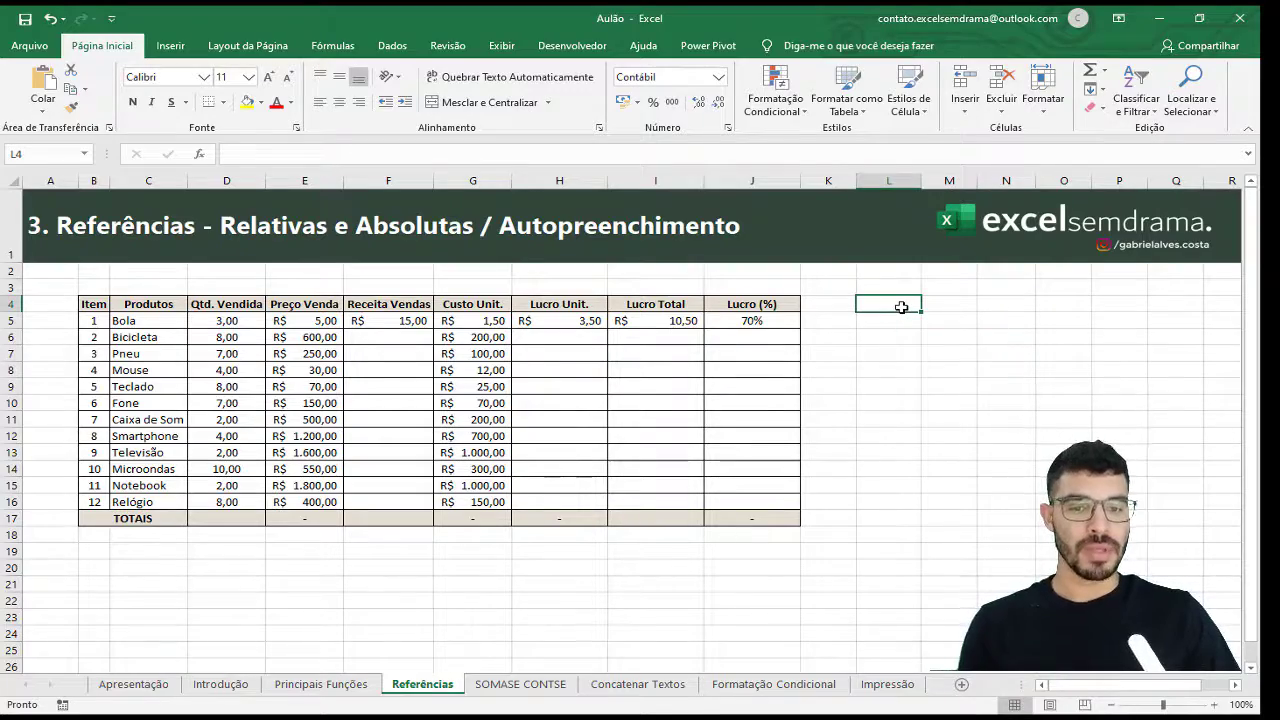
Examine the Receita Vendas formula for Bola in F5 to see which cells it multiplies.
{"action": "left_click", "coordinate": [414, 320]}
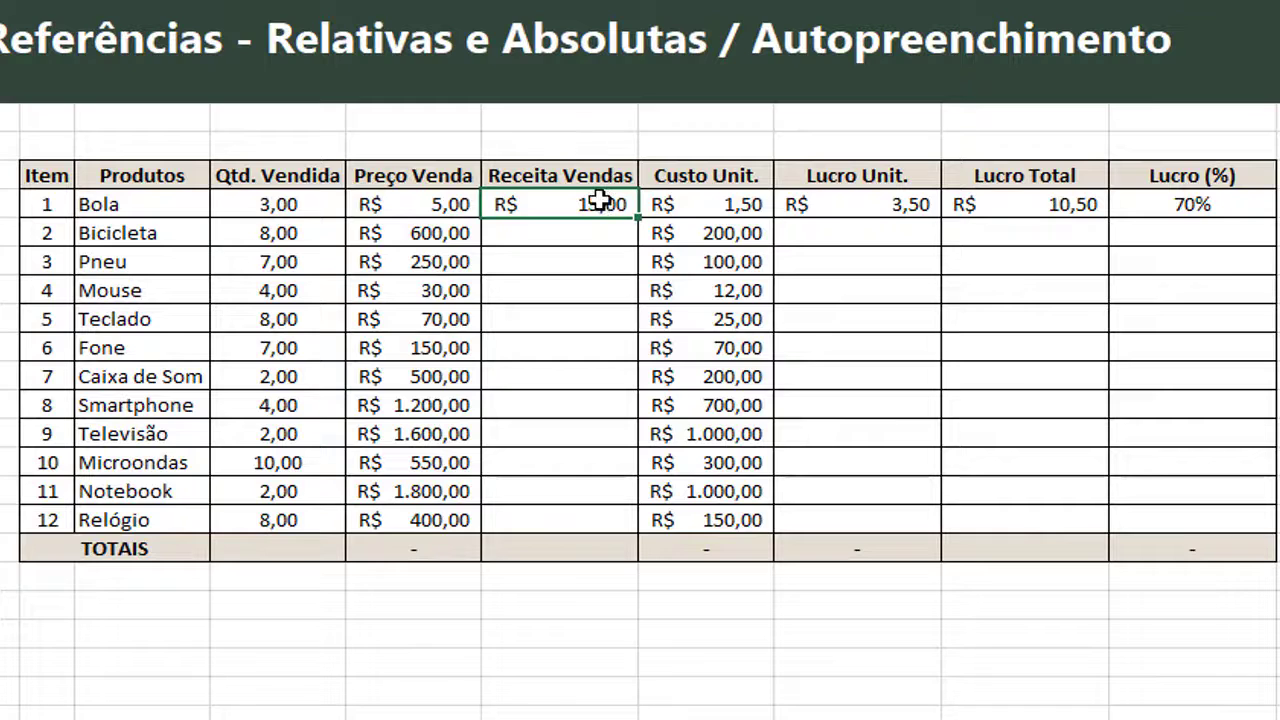
{"action": "left_click_drag", "start_coordinate": [597, 201], "coordinate": [595, 525]}
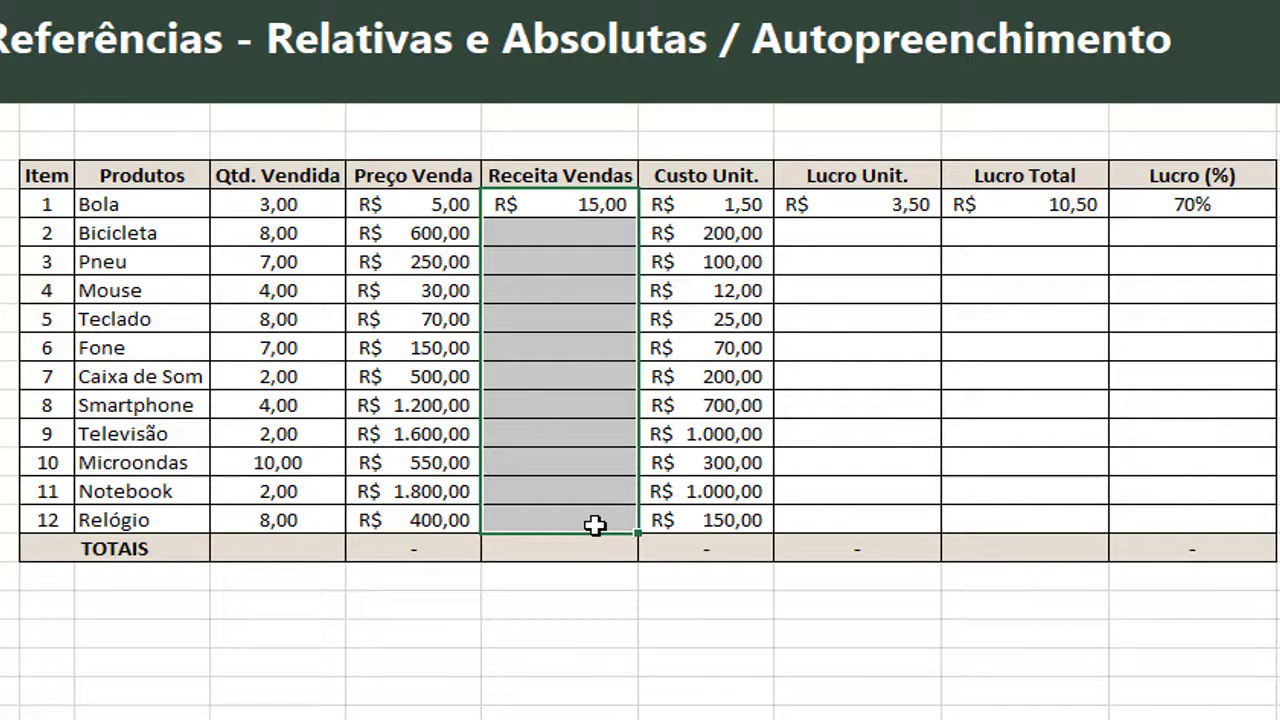
{"action": "left_click", "coordinate": [582, 205]}
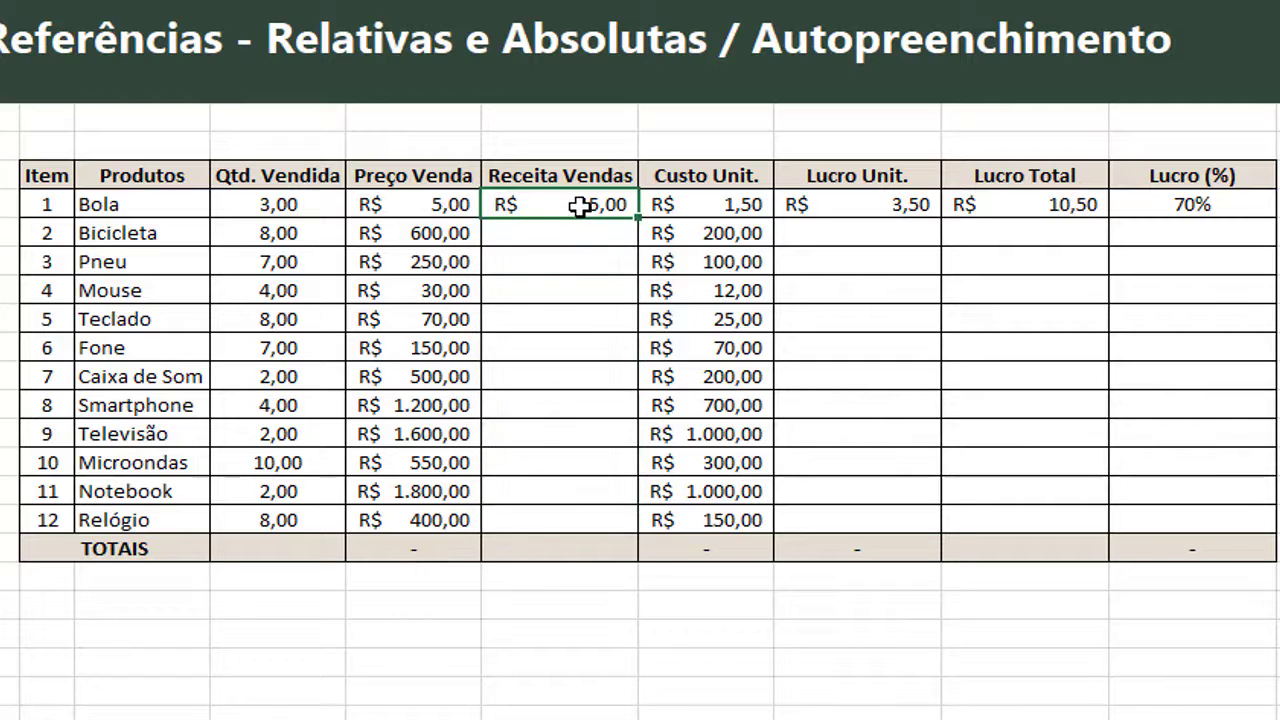
{"action": "double_click", "coordinate": [580, 205]}
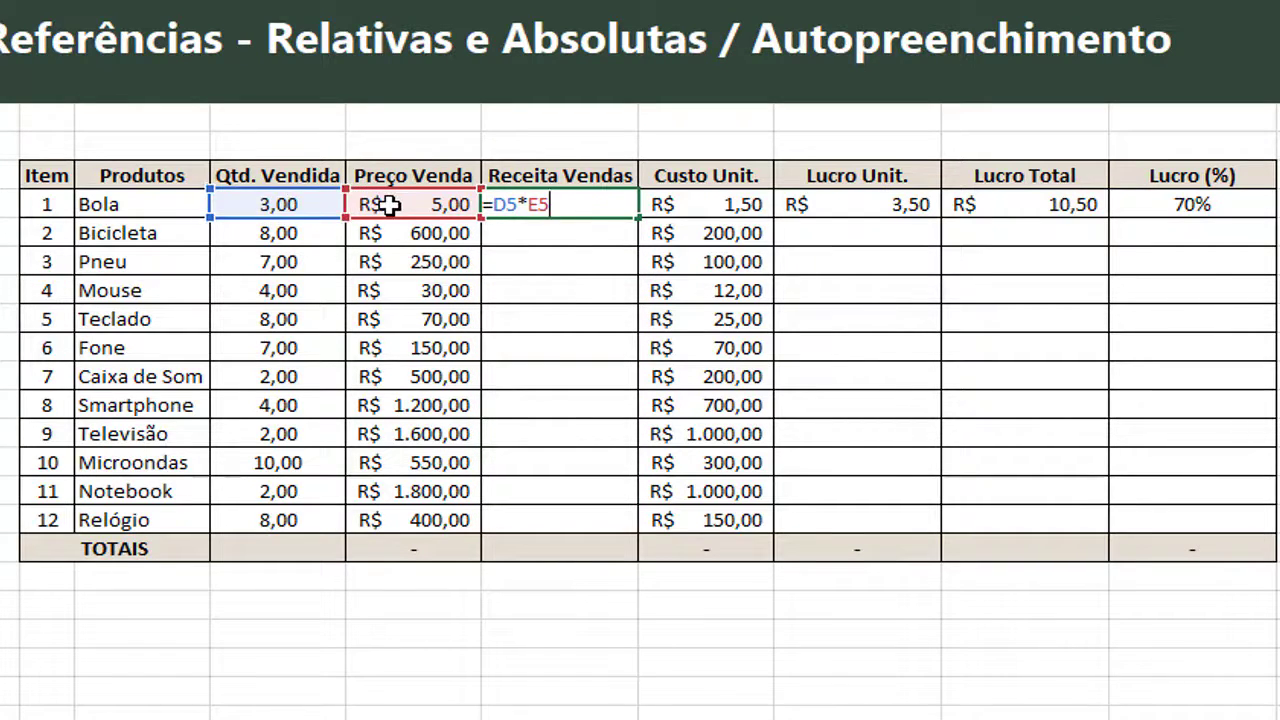
{"action": "key", "text": "Return"}
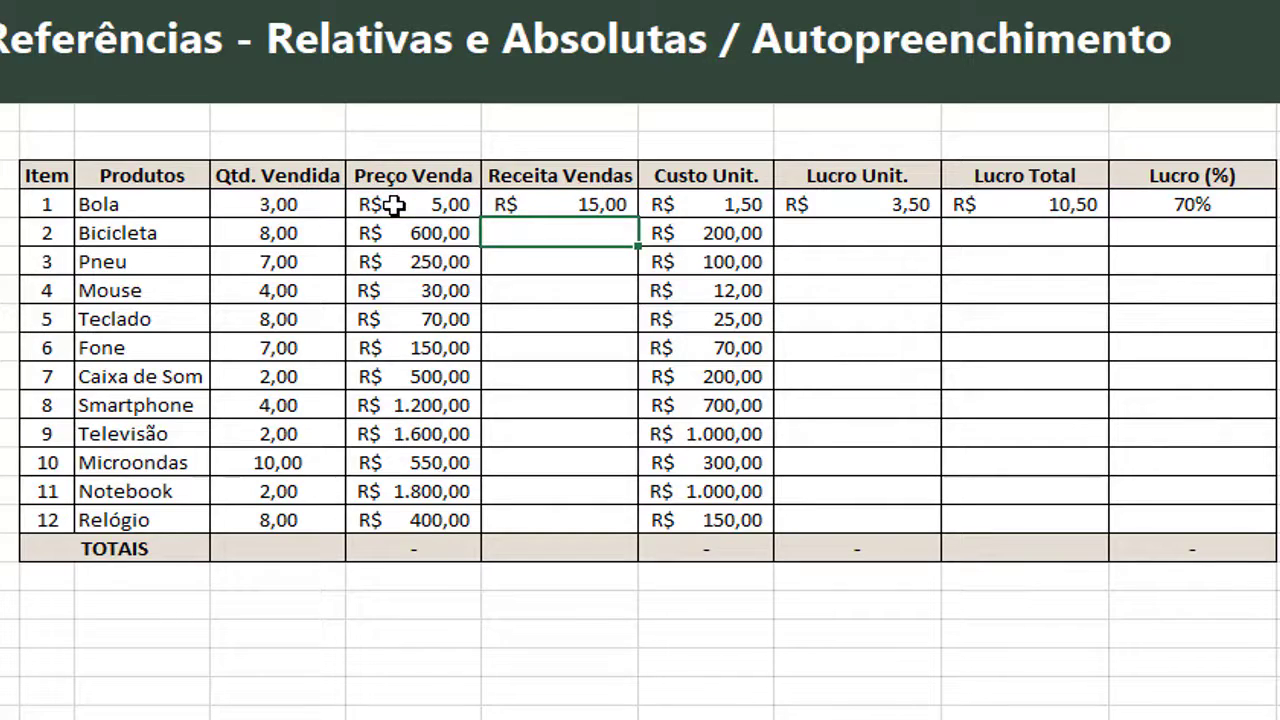
Fill the Receita Vendas formula from F5 down to the Relógio row, F16.
{"action": "left_click", "coordinate": [588, 207]}
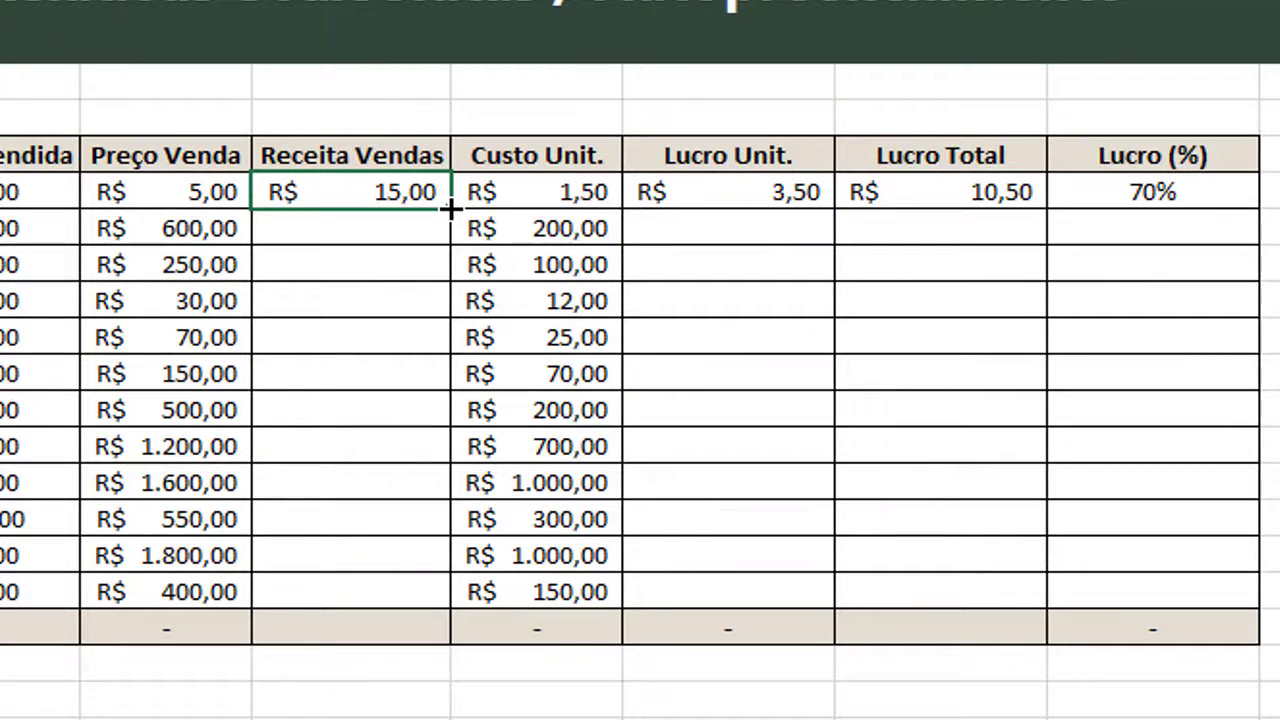
{"action": "left_click_drag", "start_coordinate": [451, 207], "coordinate": [438, 598]}
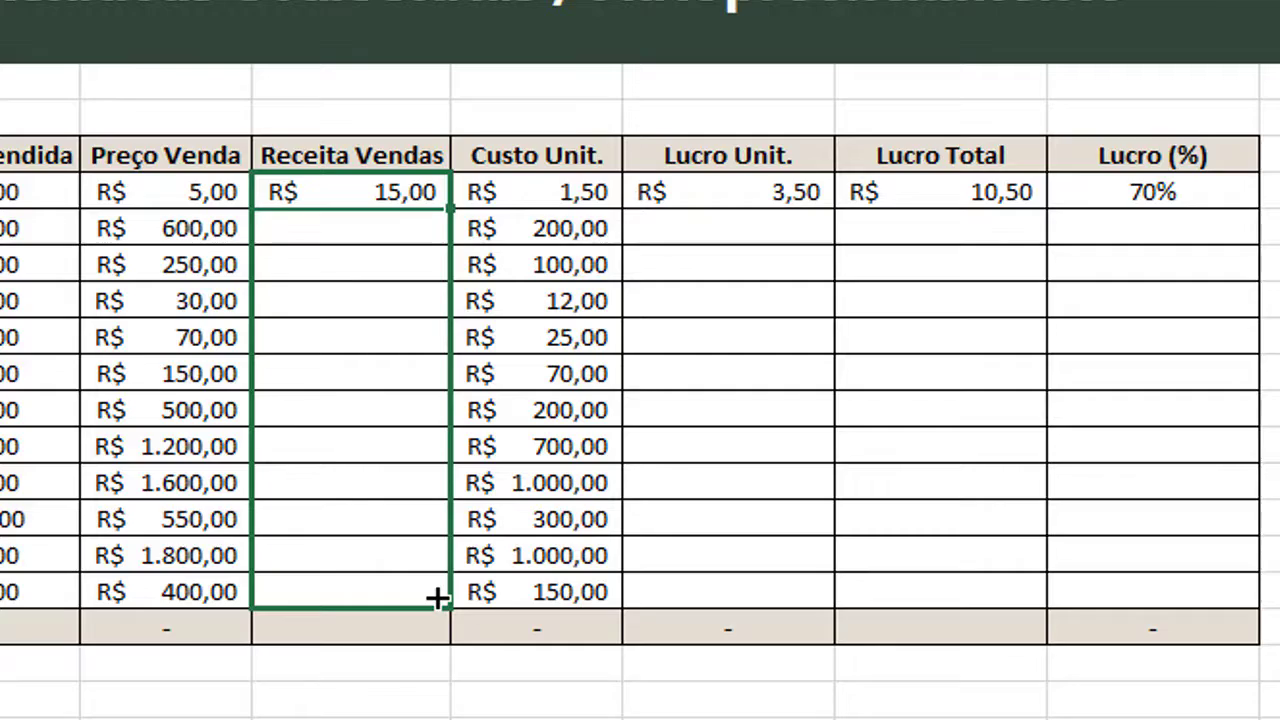
{"action": "left_click_drag", "start_coordinate": [438, 598], "coordinate": [438, 598]}
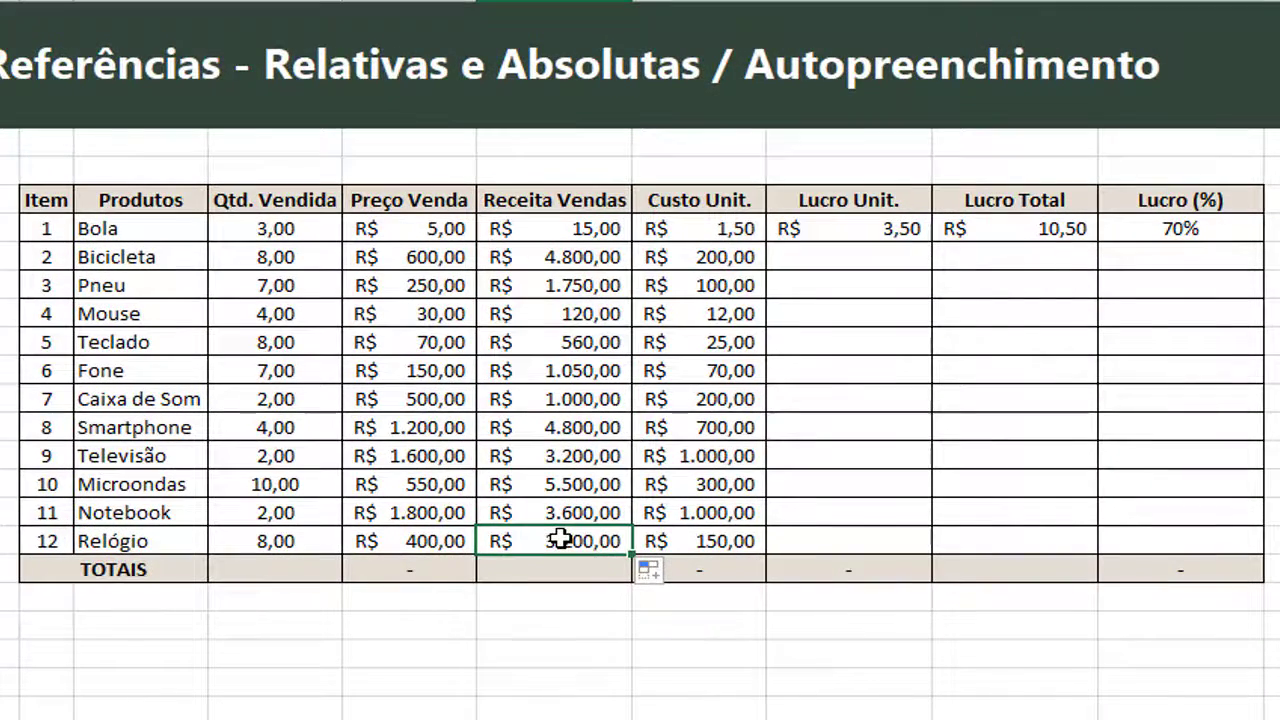
Inspect the filled Receita Vendas formulas from Relógio up to Televisão to see which cells each one references.
{"action": "double_click", "coordinate": [369, 582]}
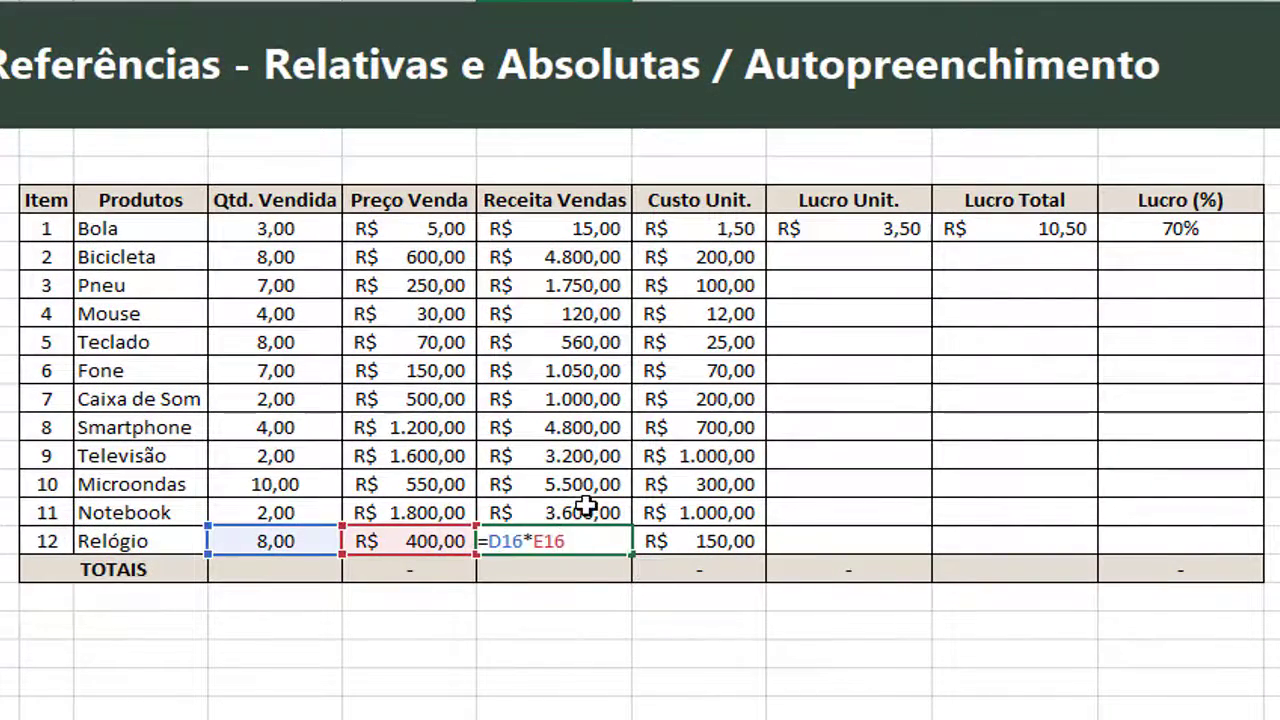
{"action": "double_click", "coordinate": [575, 512]}
{"action": "double_click", "coordinate": [583, 484]}
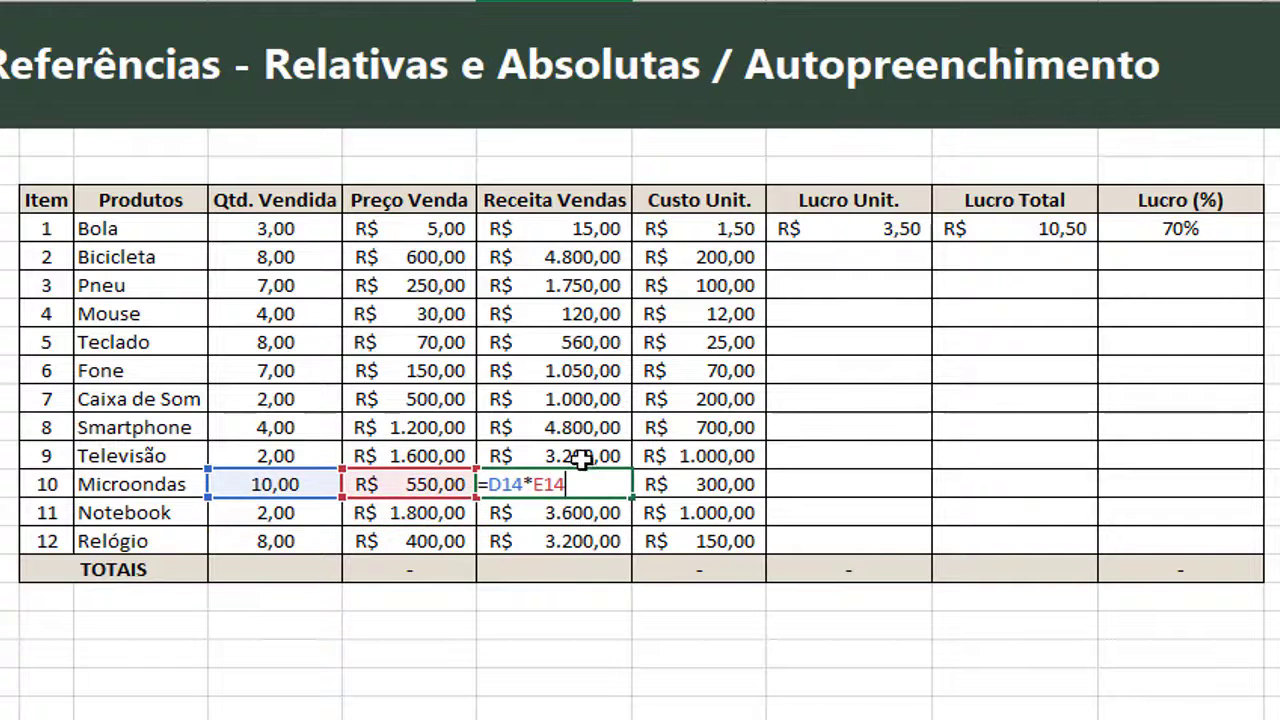
{"action": "double_click", "coordinate": [586, 455]}
{"action": "left_click", "coordinate": [607, 420]}
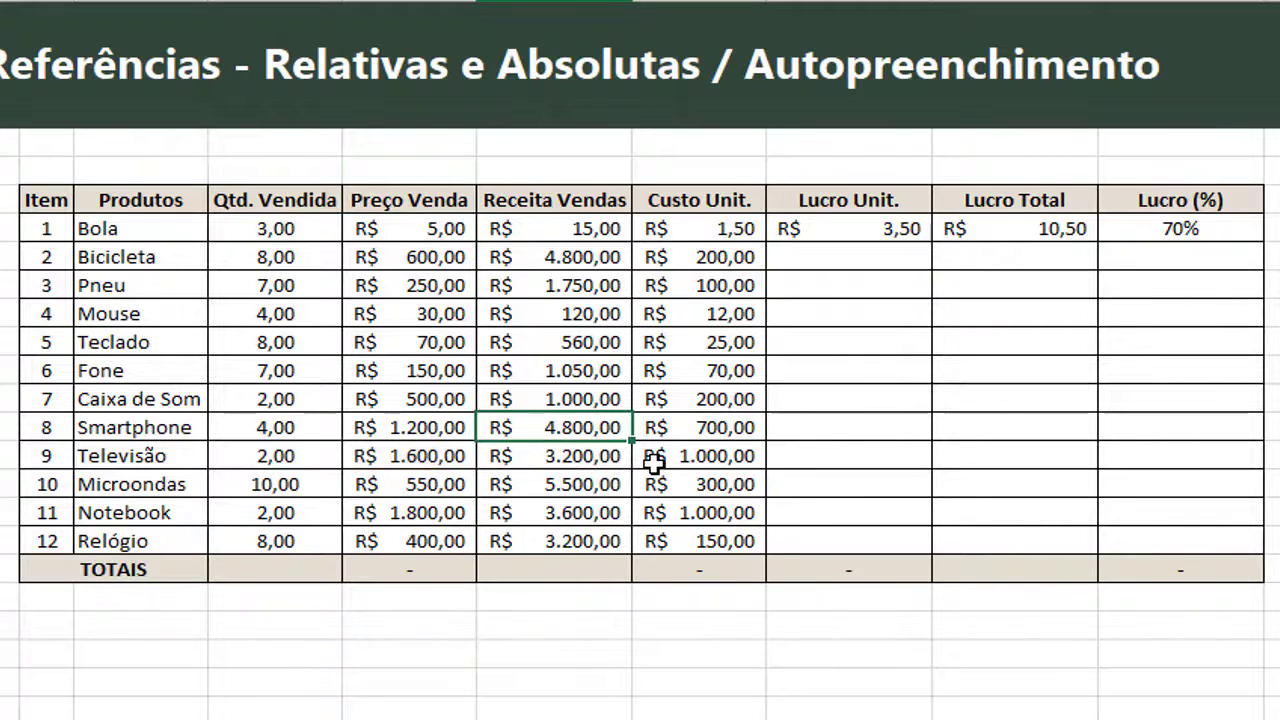
{"action": "key", "text": "Return"}
Undo the fill of the Receita Vendas column, leaving only the formula in F5.
{"action": "key", "text": "ctrl+z"}
{"action": "key", "text": "ctrl+z"}
{"action": "key", "text": "ctrl+z"}
{"action": "key", "text": "ctrl+z"}
{"action": "key", "text": "ctrl+z"}
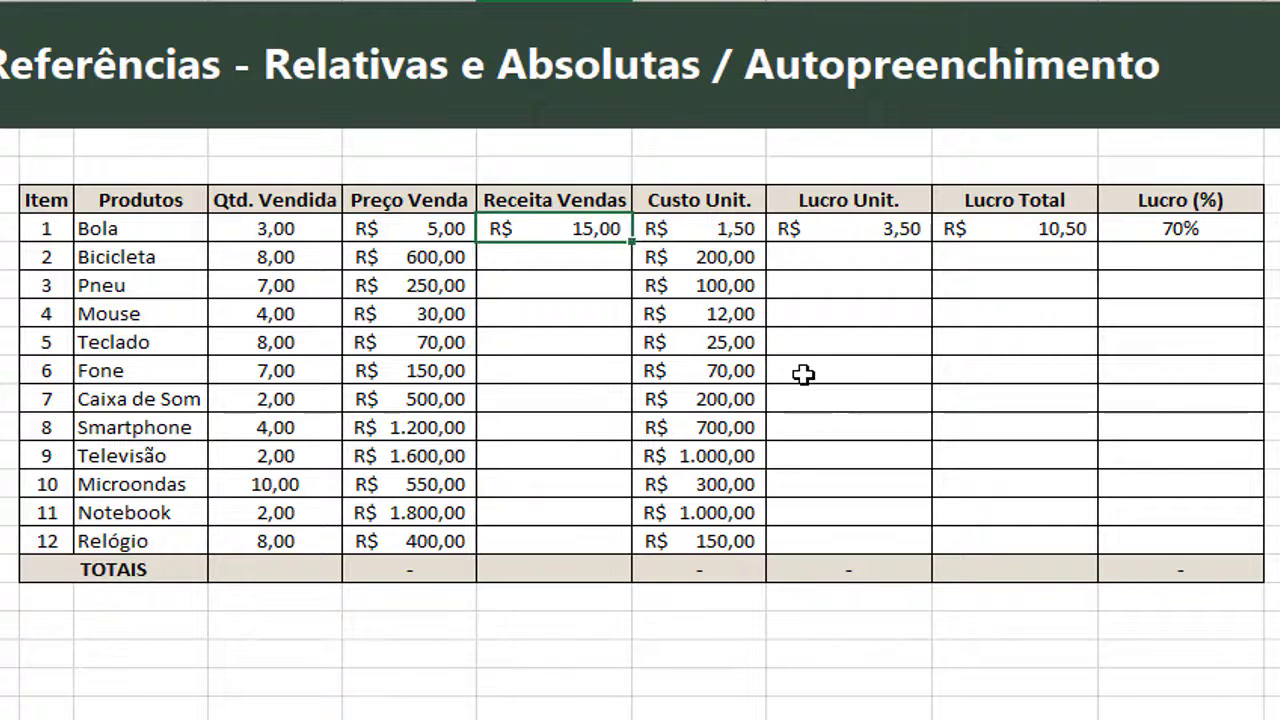
Review the Qtd. Vendida and Preço Venda cells that pair up for Bola, Bicicleta and Pneu.
{"action": "left_click", "coordinate": [305, 228]}
{"action": "left_click", "coordinate": [404, 225]}
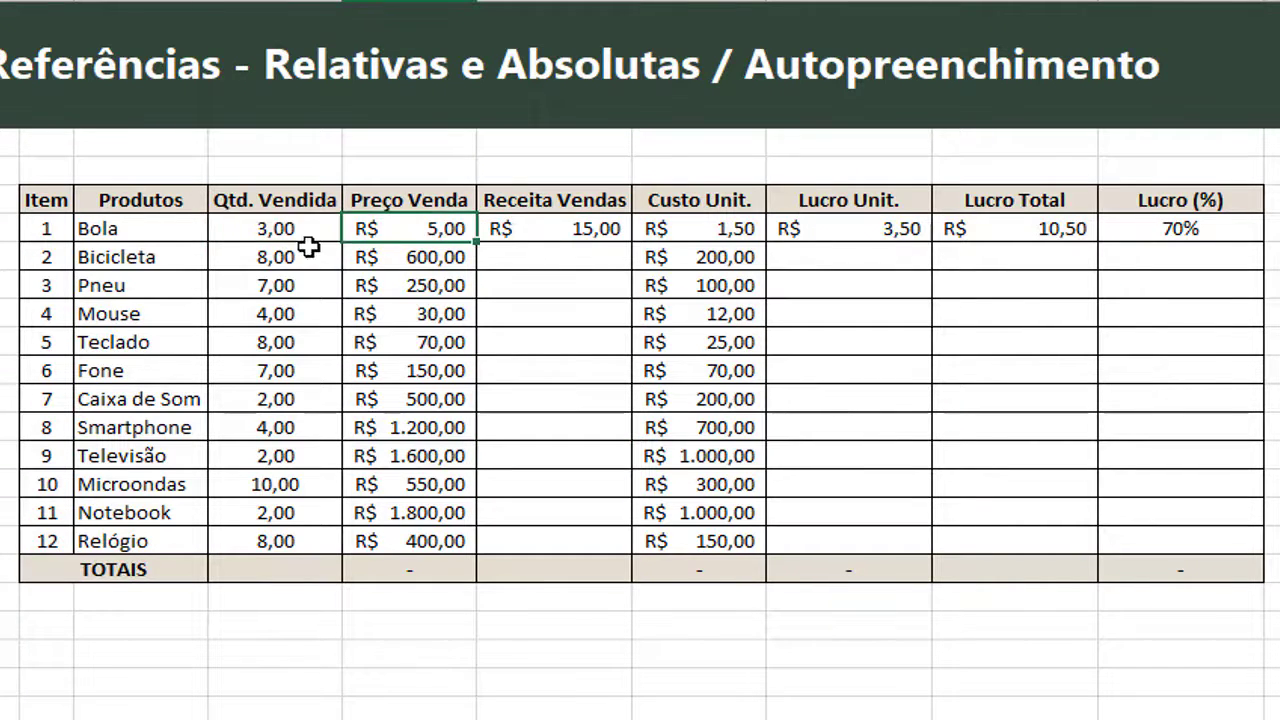
{"action": "left_click", "coordinate": [309, 252]}
{"action": "left_click", "coordinate": [364, 261]}
{"action": "left_click", "coordinate": [322, 284]}
{"action": "left_click", "coordinate": [371, 291]}
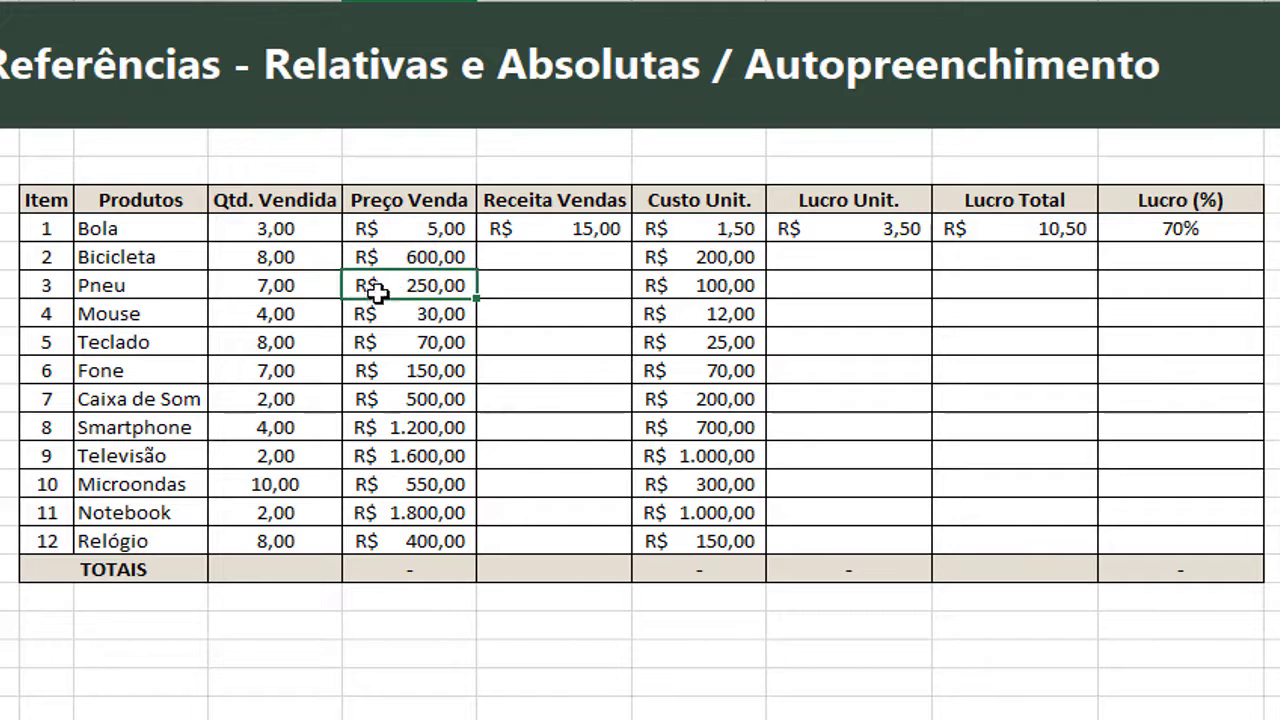
Try filling the F5 formula down through the TOTAIS row, and undo the fill.
{"action": "left_click", "coordinate": [545, 231]}
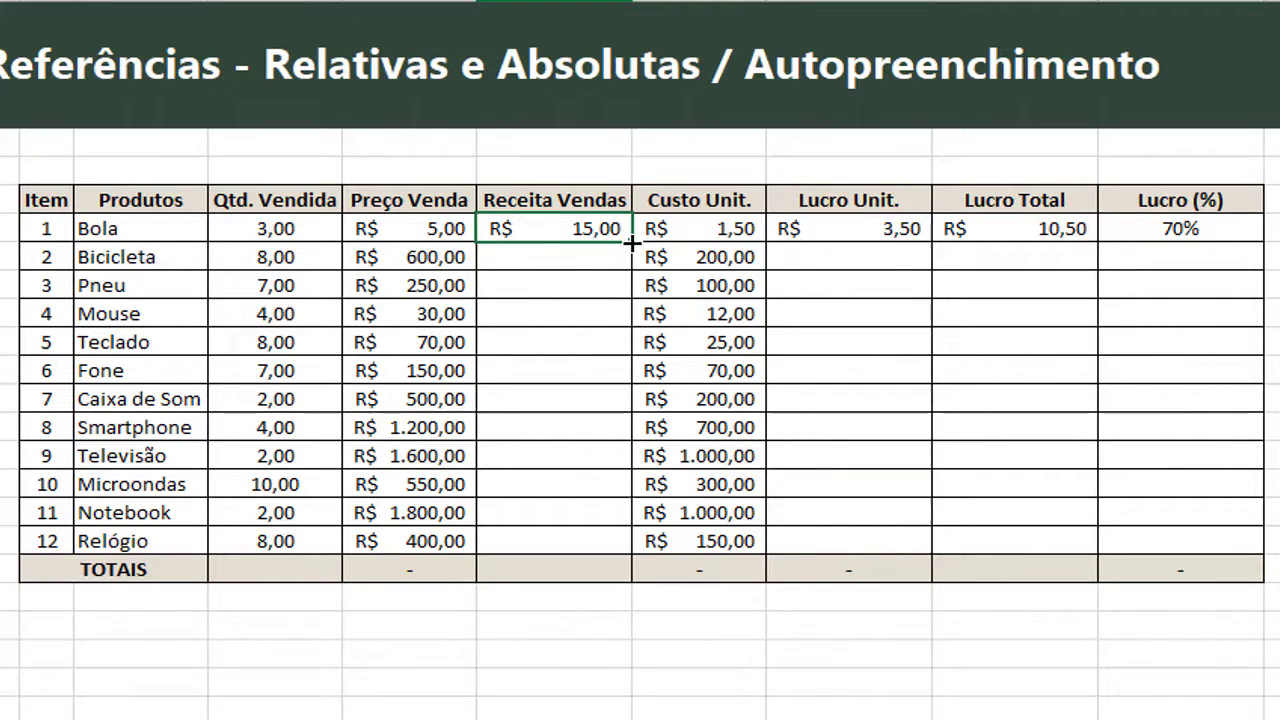
{"action": "left_click_drag", "start_coordinate": [632, 241], "coordinate": [630, 569]}
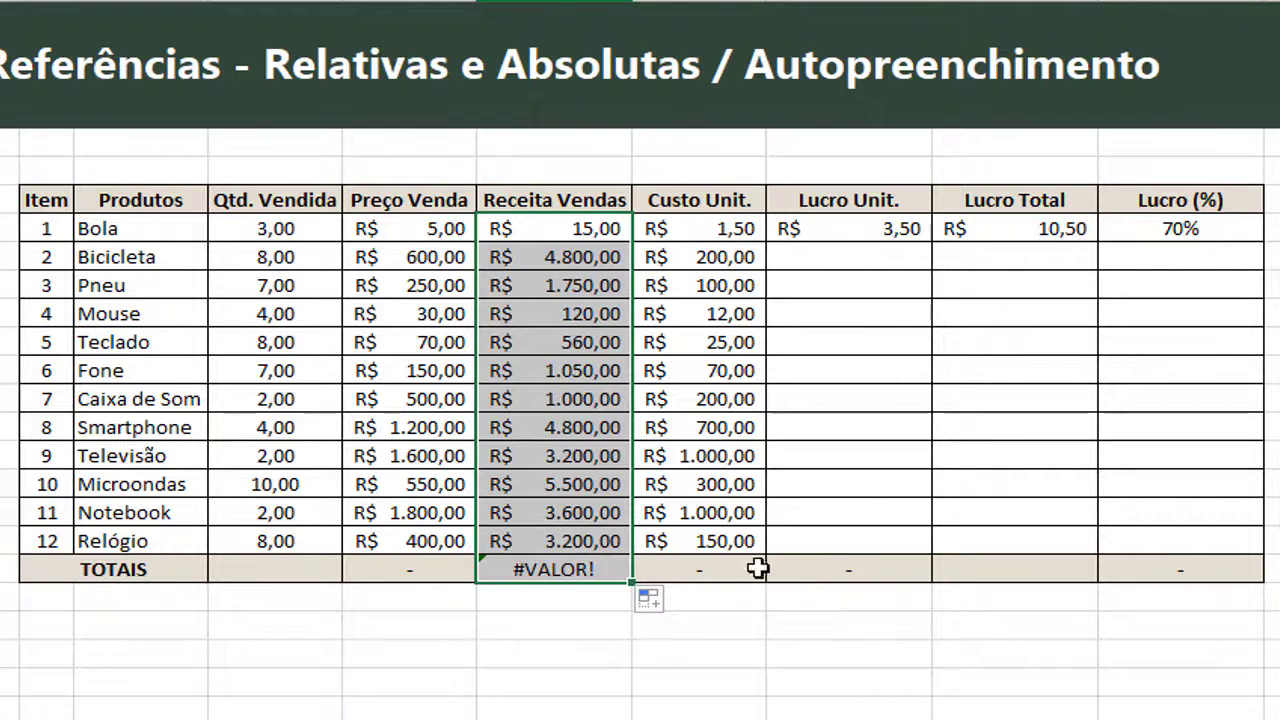
{"action": "left_click", "coordinate": [603, 589]}
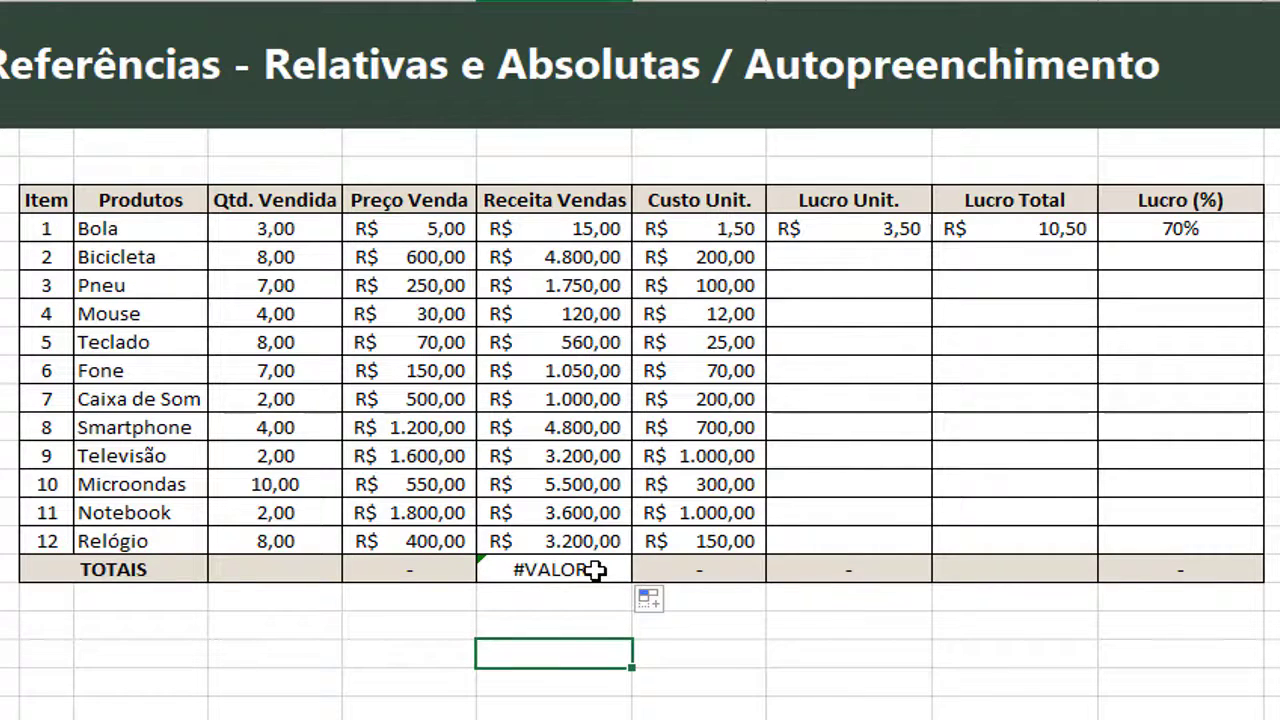
{"action": "key", "text": "ctrl+z"}
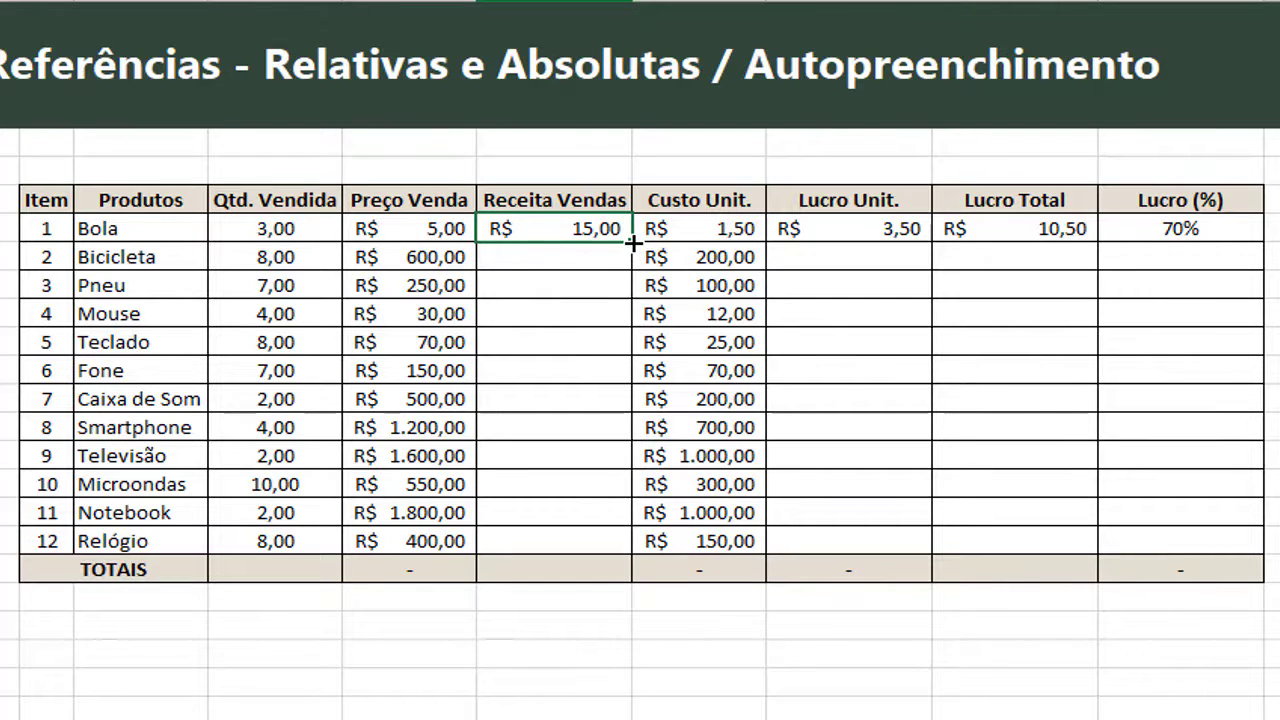
Fill the F5 formula down through F17 without formatting, and clear the Receita Vendas cell in the TOTAIS row.
{"action": "left_click_drag", "start_coordinate": [634, 242], "coordinate": [616, 588]}
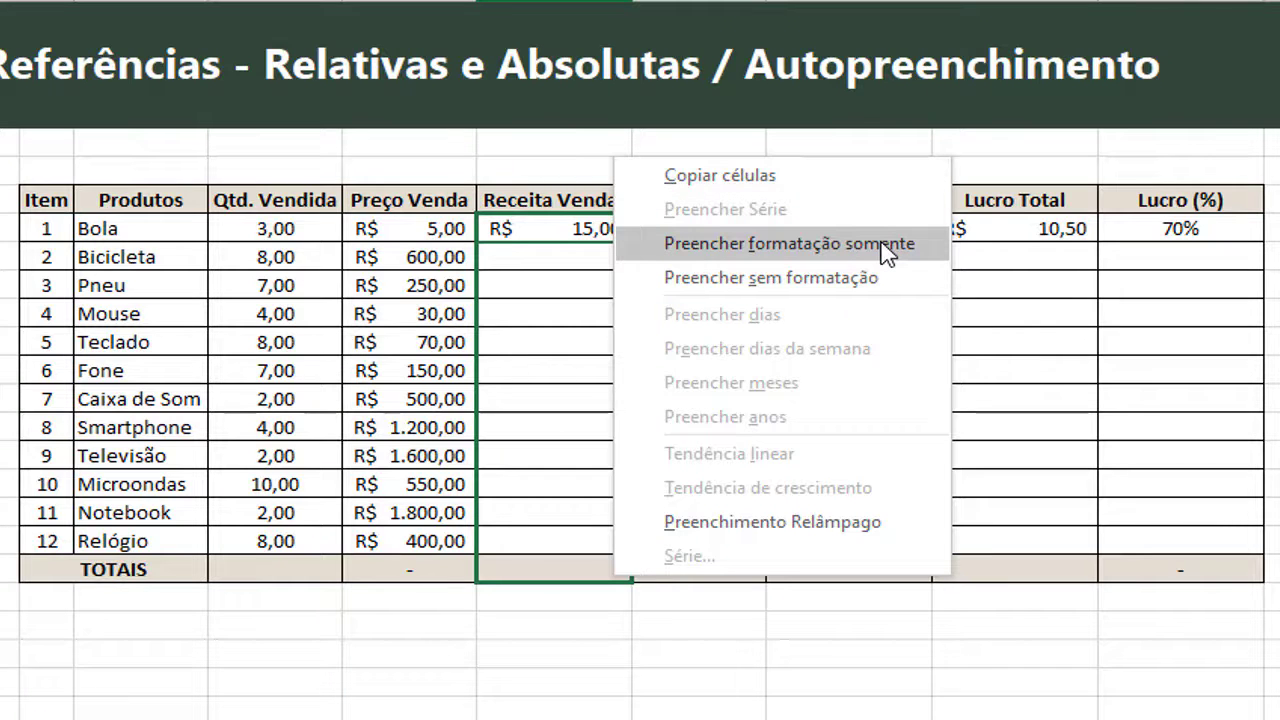
{"action": "left_click", "coordinate": [812, 285]}
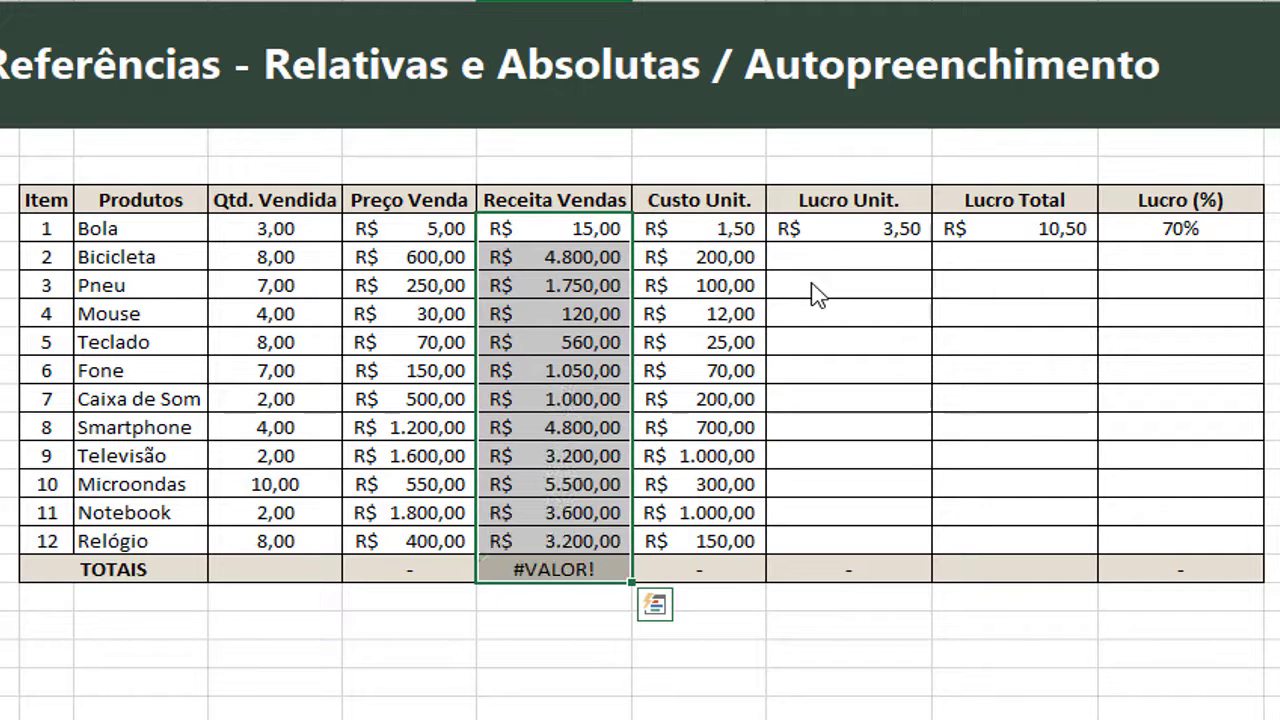
{"action": "left_click", "coordinate": [450, 578]}
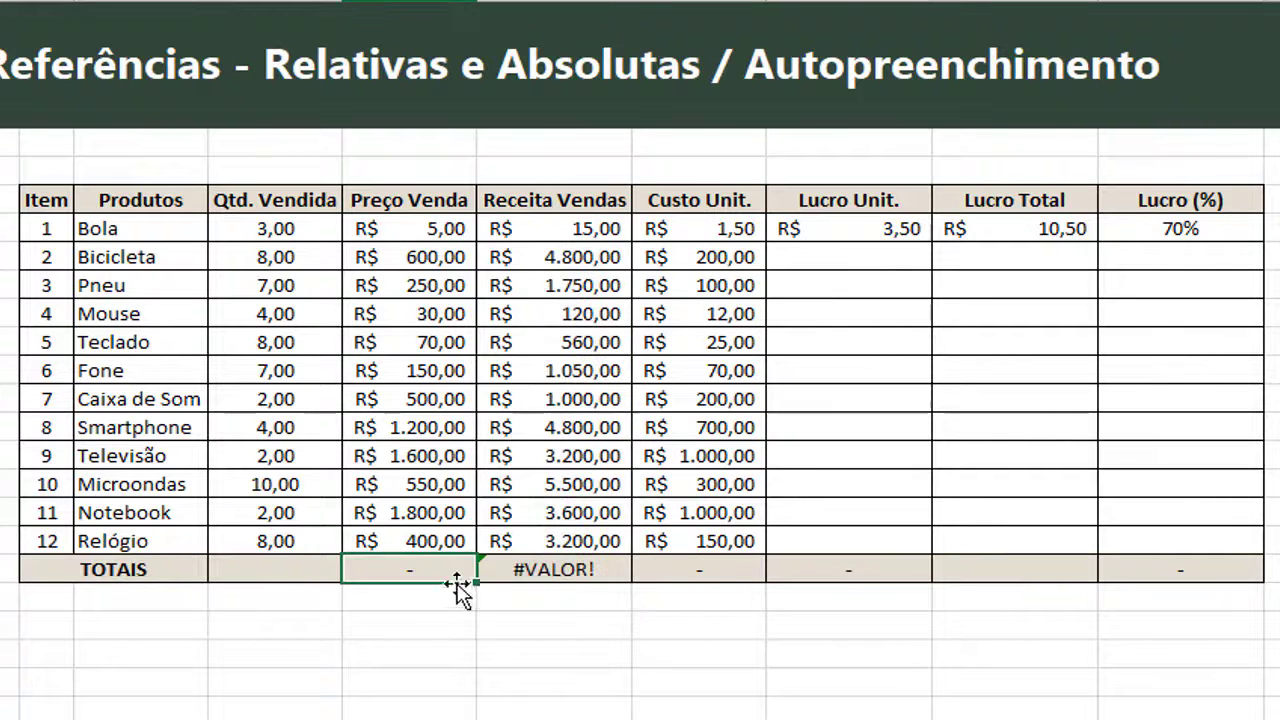
{"action": "left_click", "coordinate": [553, 570]}
{"action": "key", "text": "Delete"}
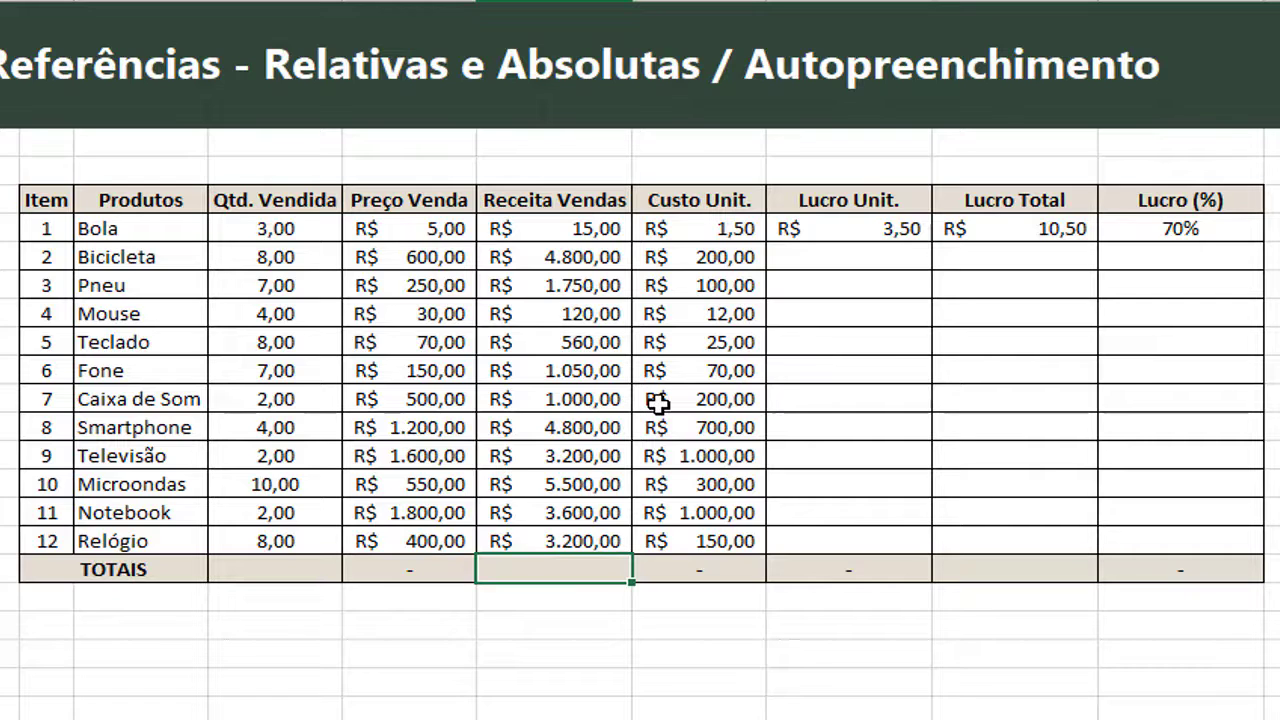
Compare the Receita Vendas formulas for Bola, Bicicleta and Pneu to see how their references shift by row.
{"action": "double_click", "coordinate": [561, 229]}
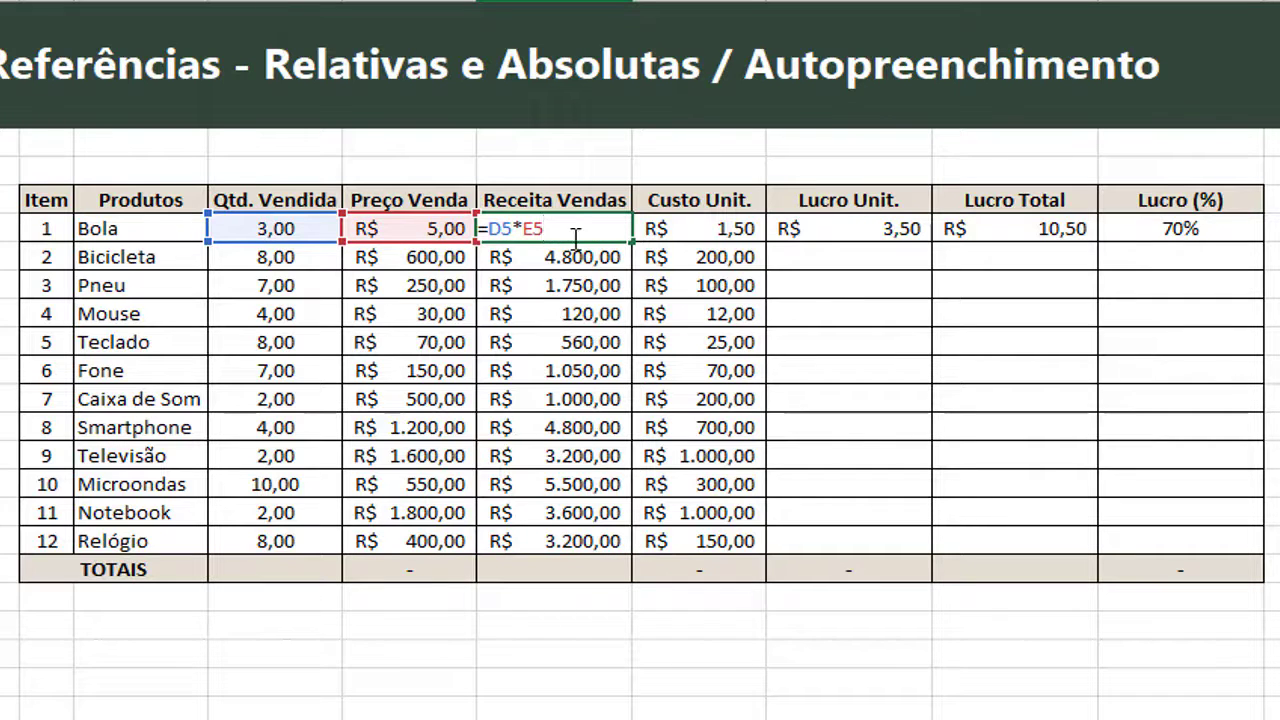
{"action": "double_click", "coordinate": [583, 258]}
{"action": "left_click", "coordinate": [597, 285]}
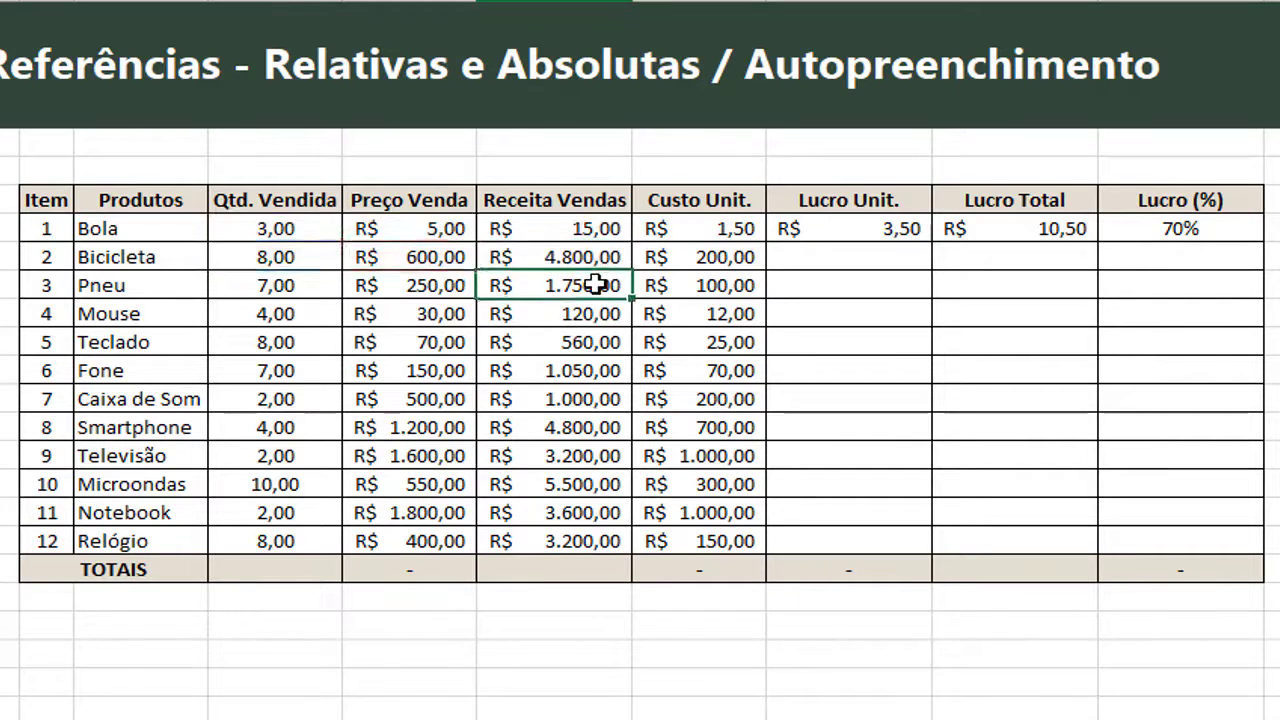
{"action": "double_click", "coordinate": [596, 285]}
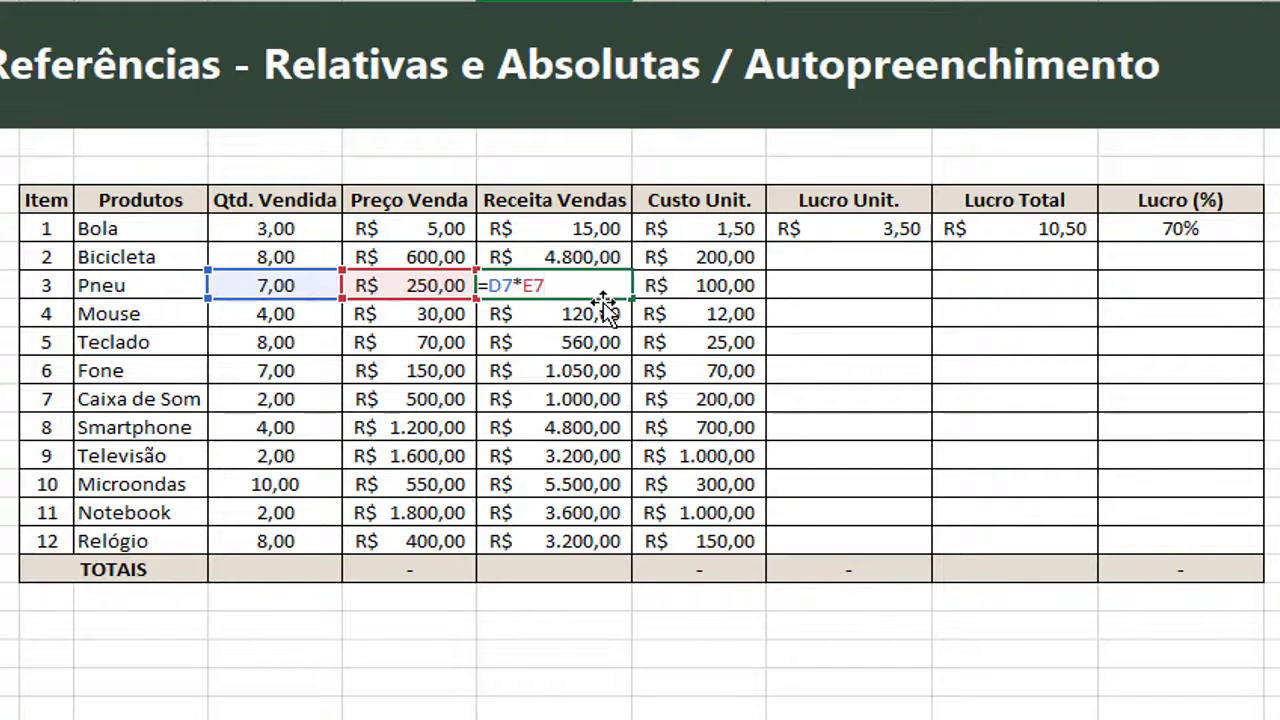
{"action": "left_click", "coordinate": [580, 256]}
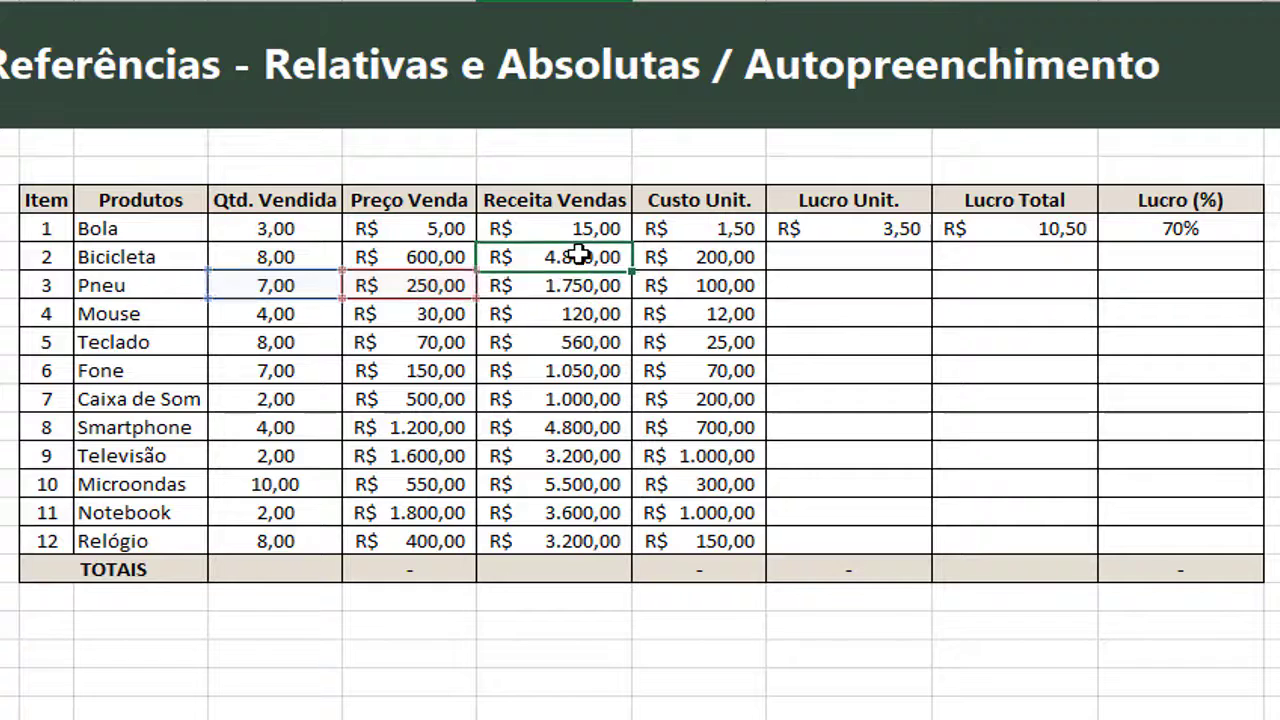
{"action": "double_click", "coordinate": [585, 258]}
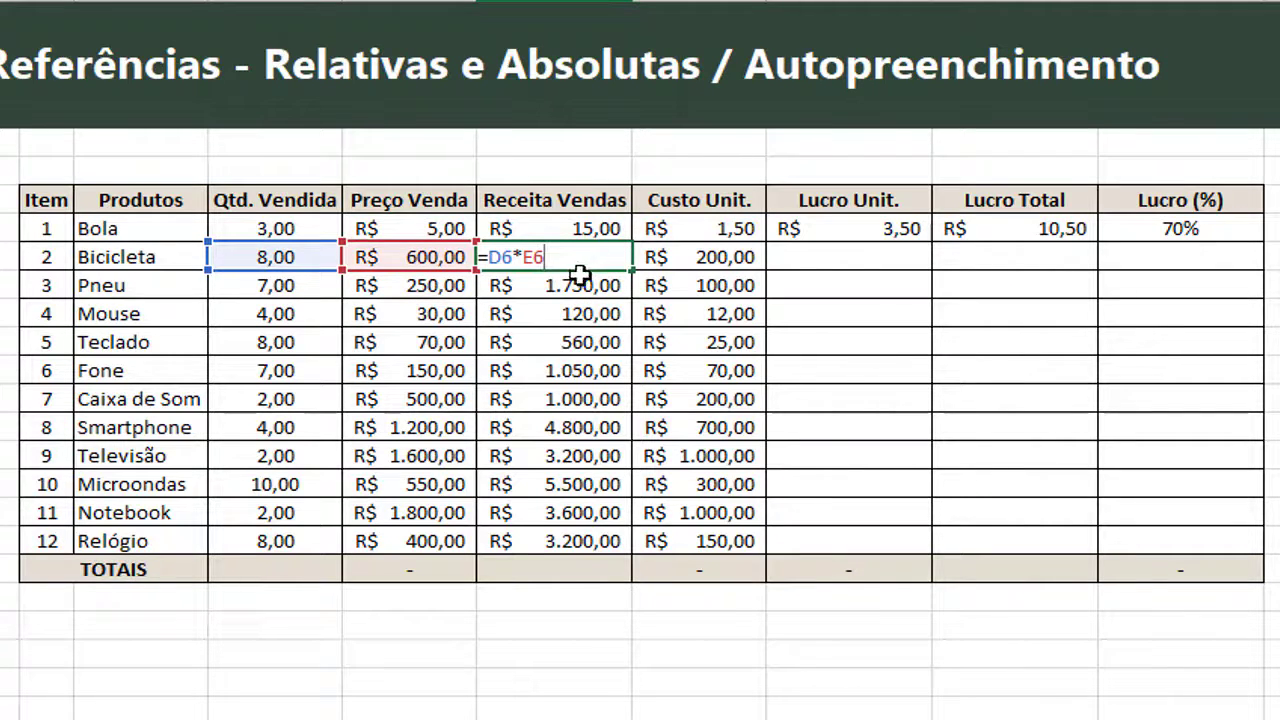
{"action": "double_click", "coordinate": [583, 282]}
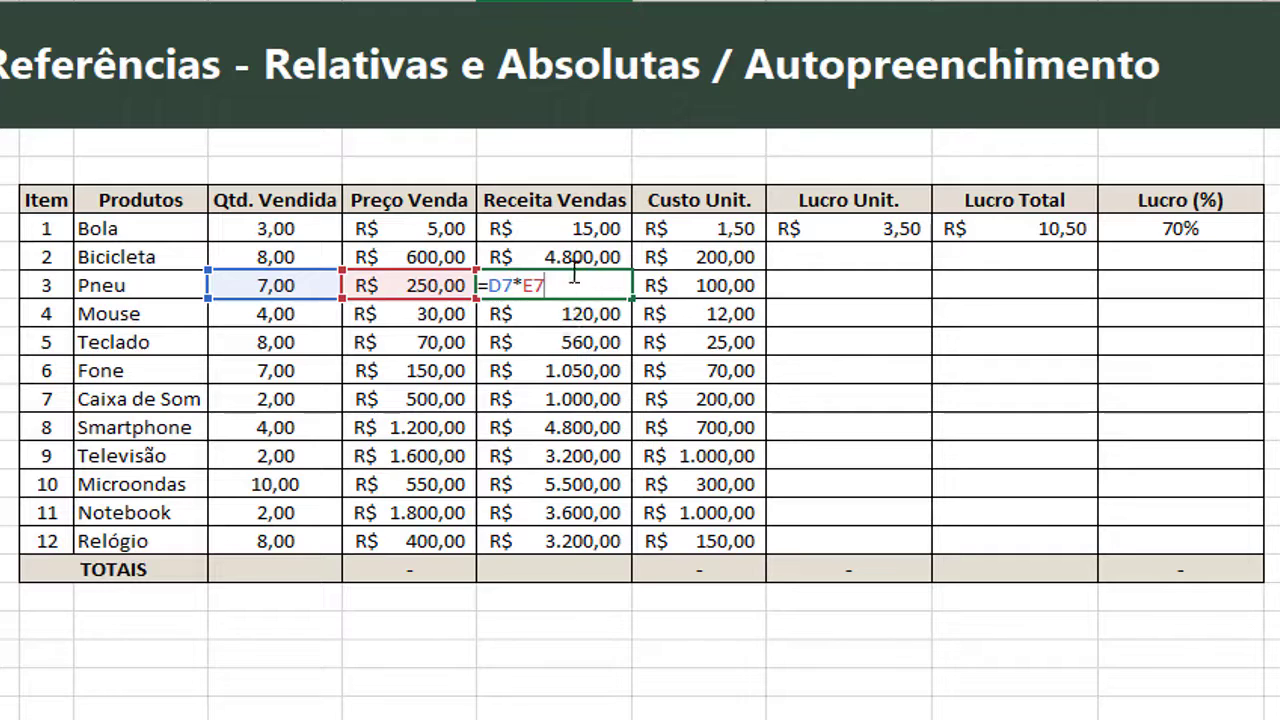
Cycle the E5 reference in the Bola Receita Vendas formula through $E$5, E$5 and $E5, and return it to relative E5.
{"action": "double_click", "coordinate": [555, 236]}
{"action": "key", "text": "F4"}
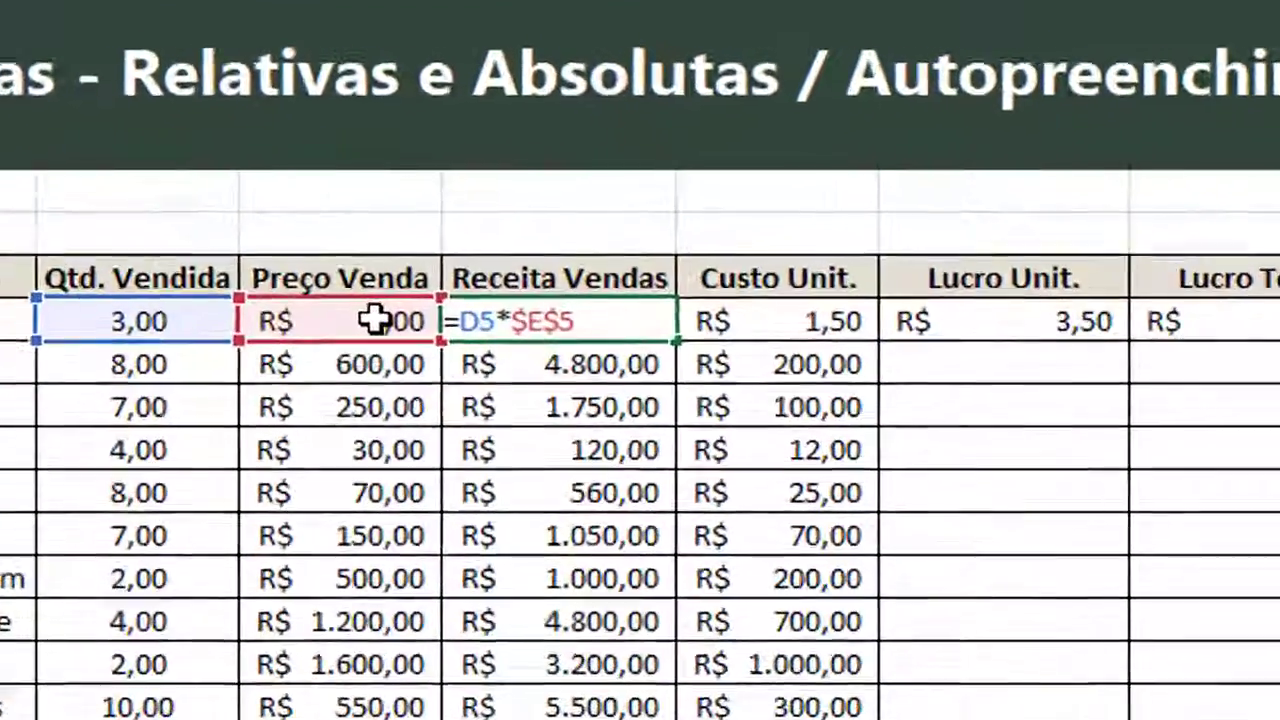
{"action": "key", "text": "F4"}
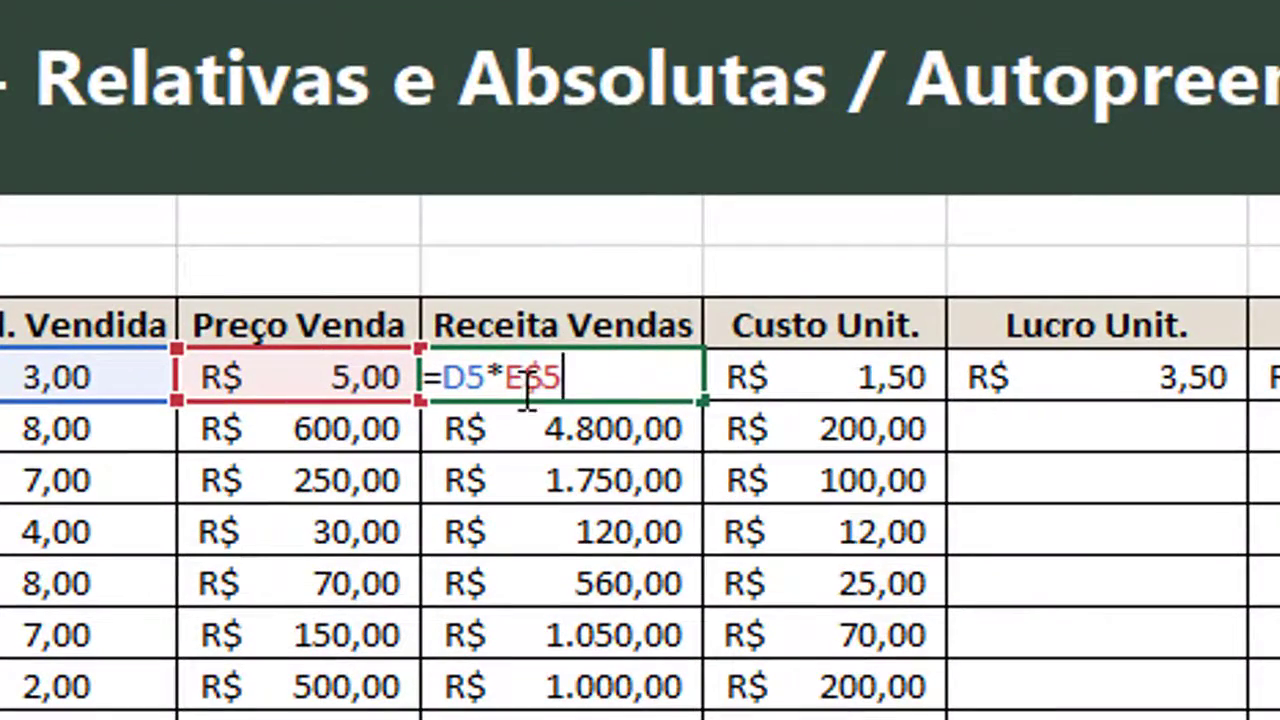
{"action": "left_click_drag", "start_coordinate": [524, 377], "coordinate": [572, 378]}
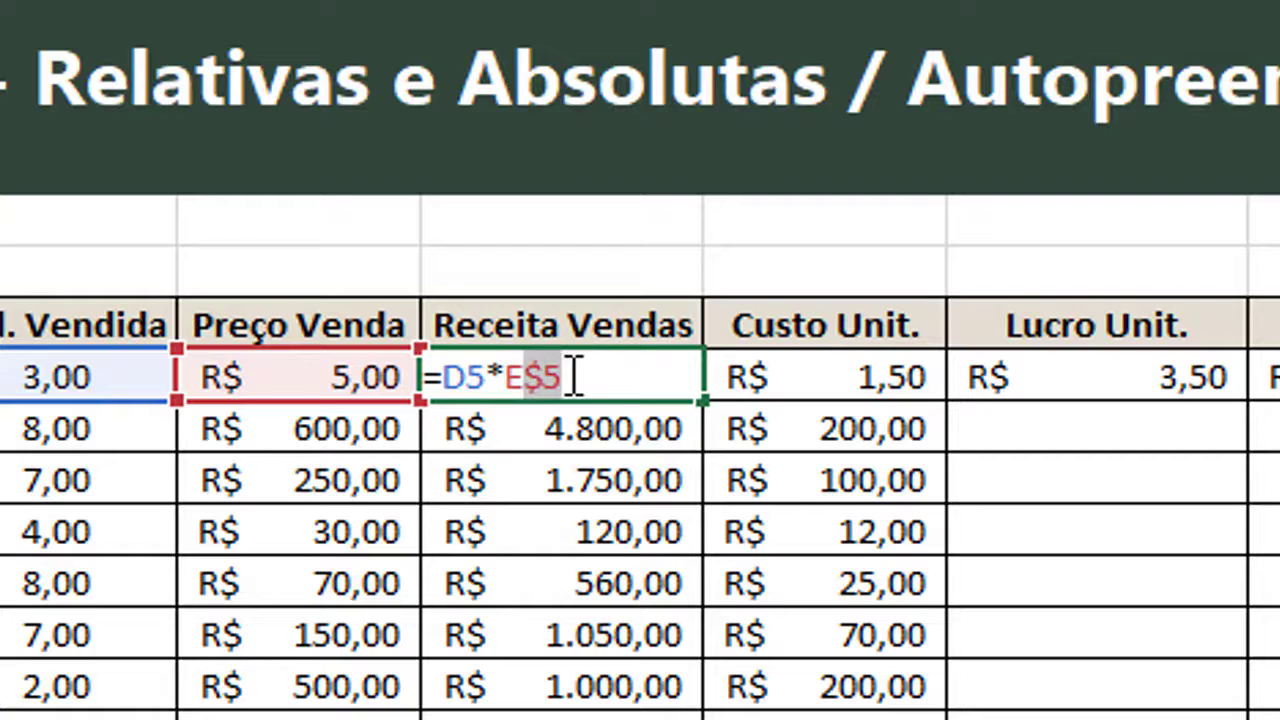
{"action": "key", "text": "F4"}
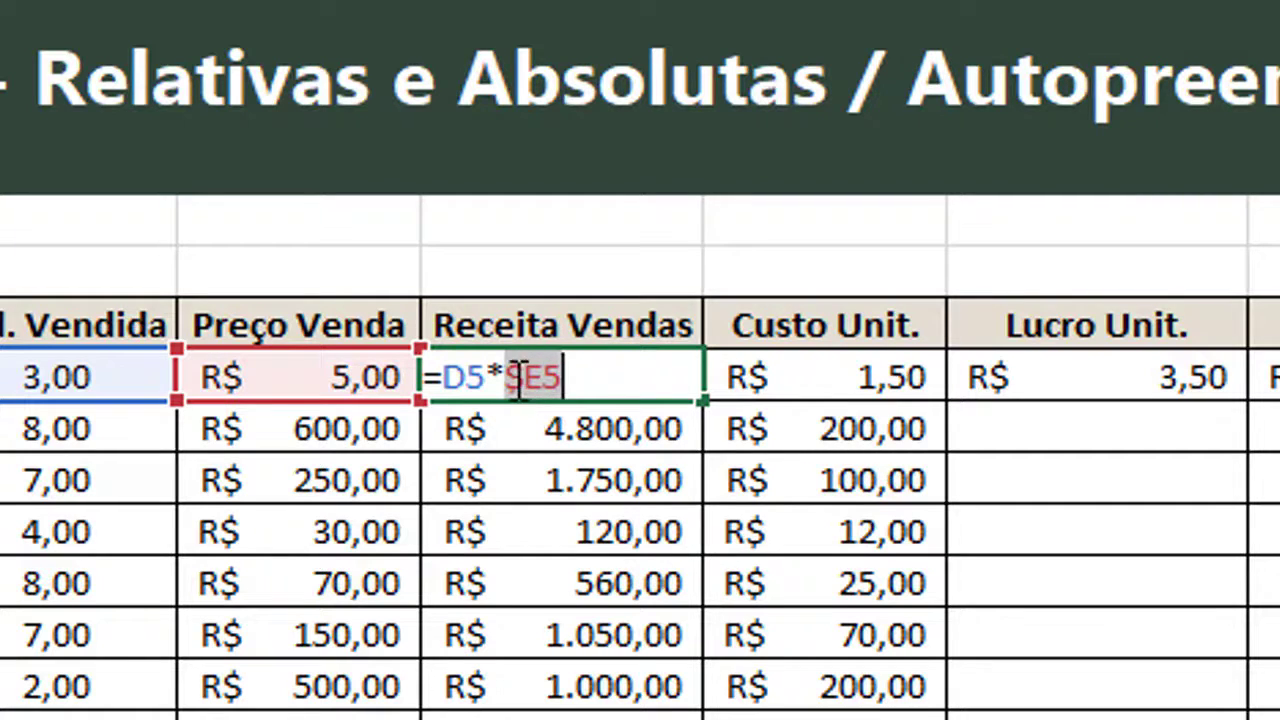
{"action": "left_click_drag", "start_coordinate": [508, 377], "coordinate": [542, 376]}
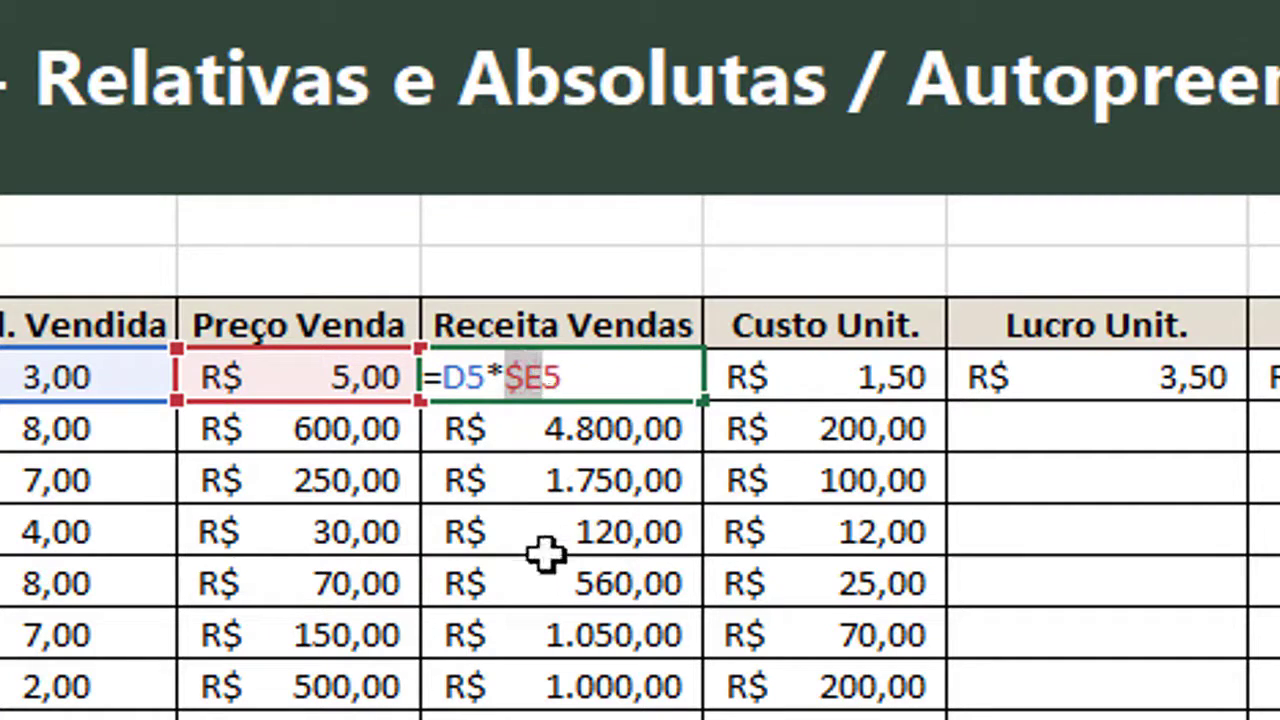
{"action": "key", "text": "F4"}
{"action": "key", "text": "F4"}
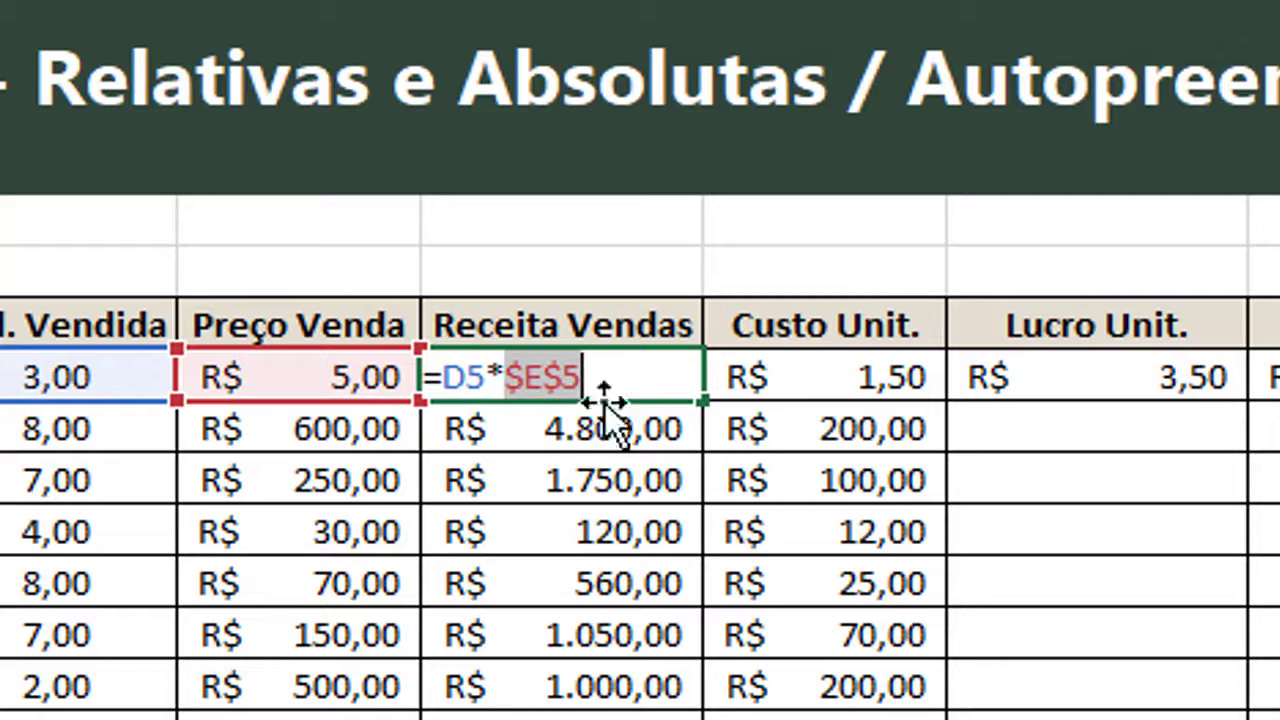
{"action": "key", "text": "F4"}
{"action": "key", "text": "F4"}
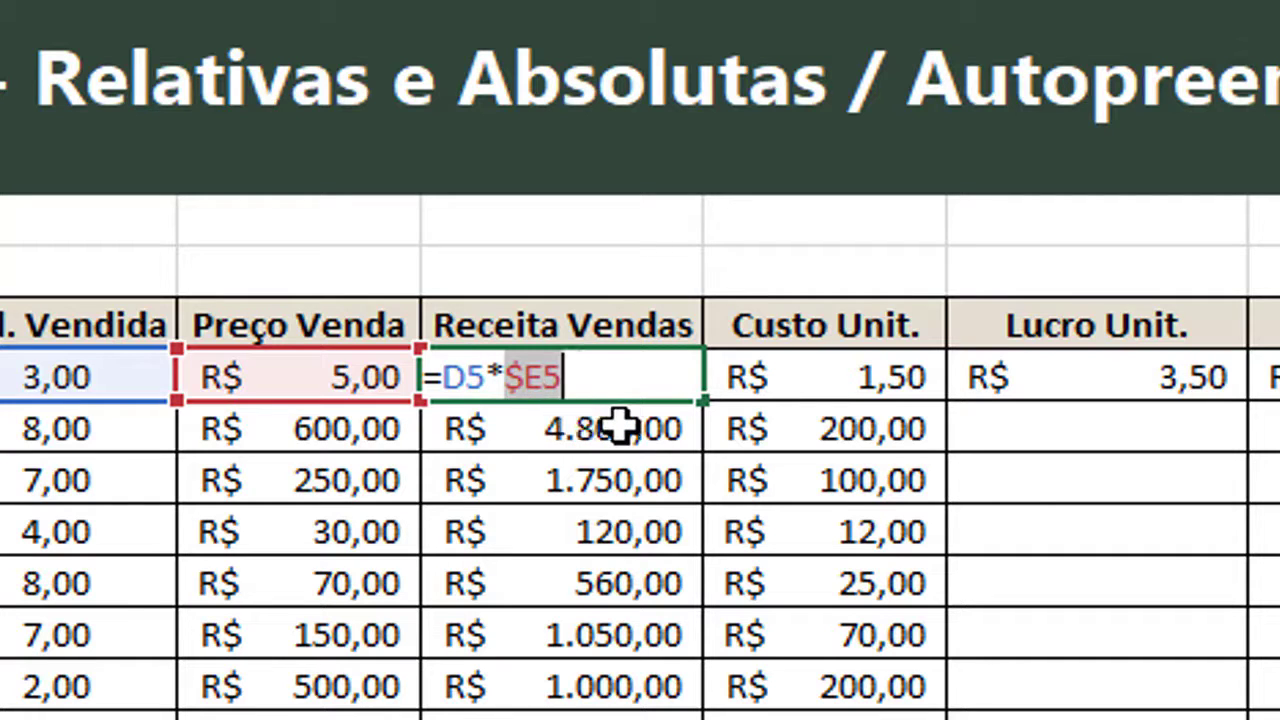
{"action": "key", "text": "F4"}
{"action": "key", "text": "Return"}
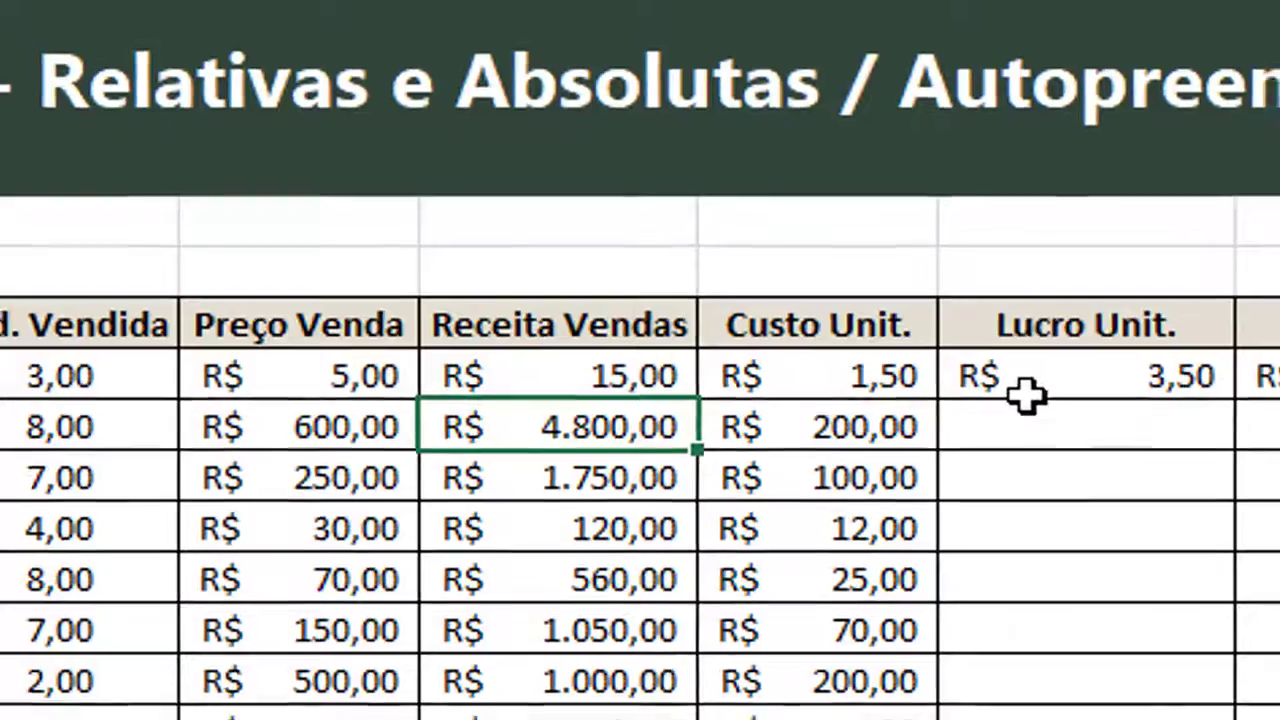
Fill the Lucro Unit. formula from H5 down through H16 and the Lucro Total formula from I5 down through I17.
{"action": "left_click", "coordinate": [1005, 392]}
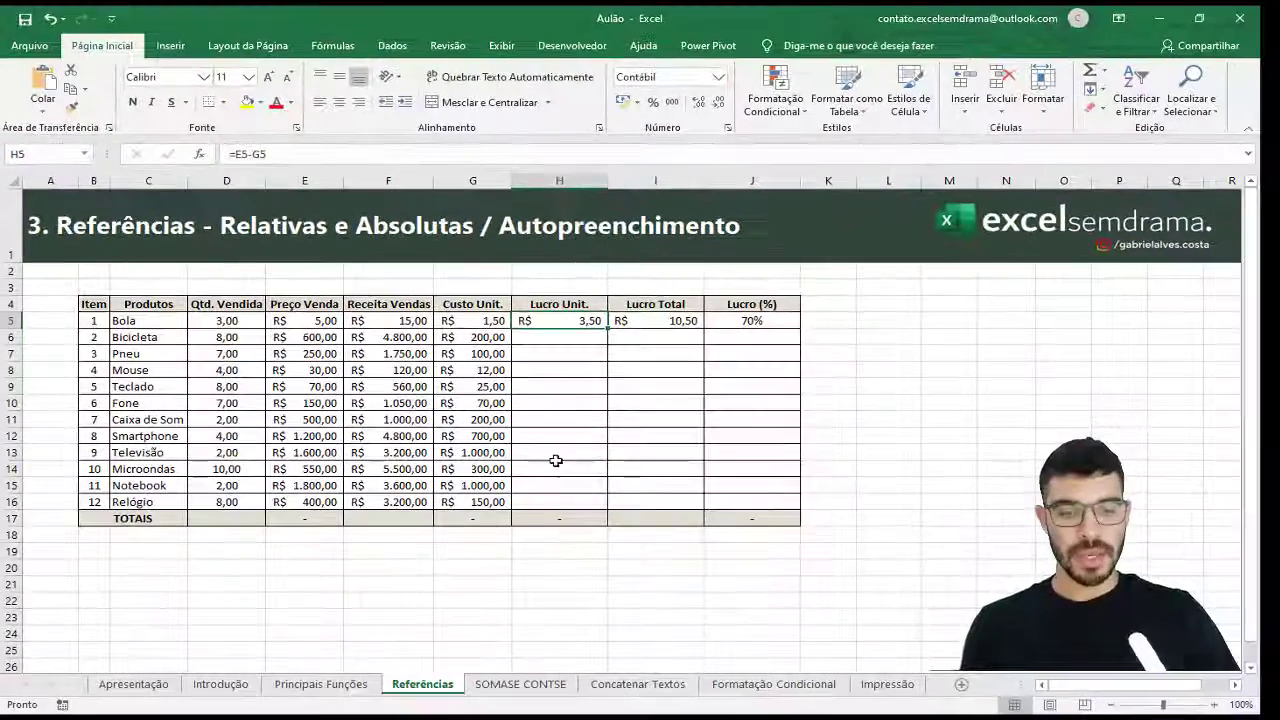
{"action": "double_click", "coordinate": [606, 330]}
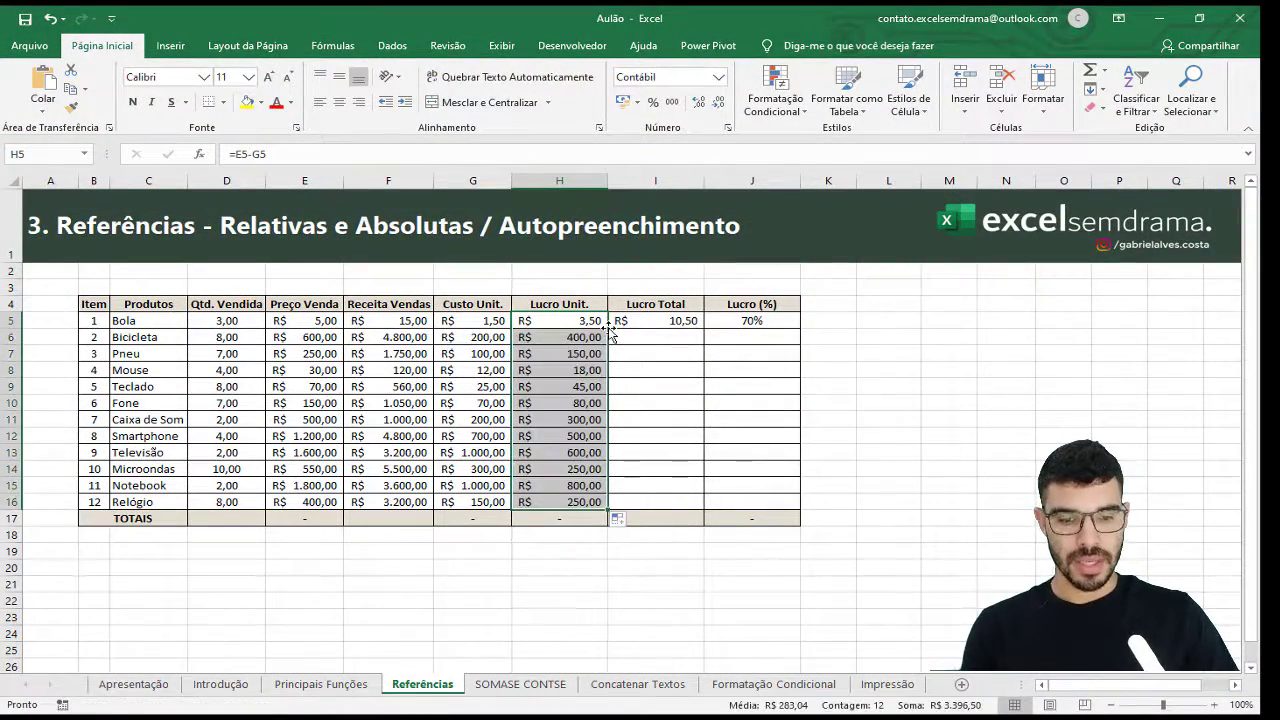
{"action": "left_click", "coordinate": [658, 326]}
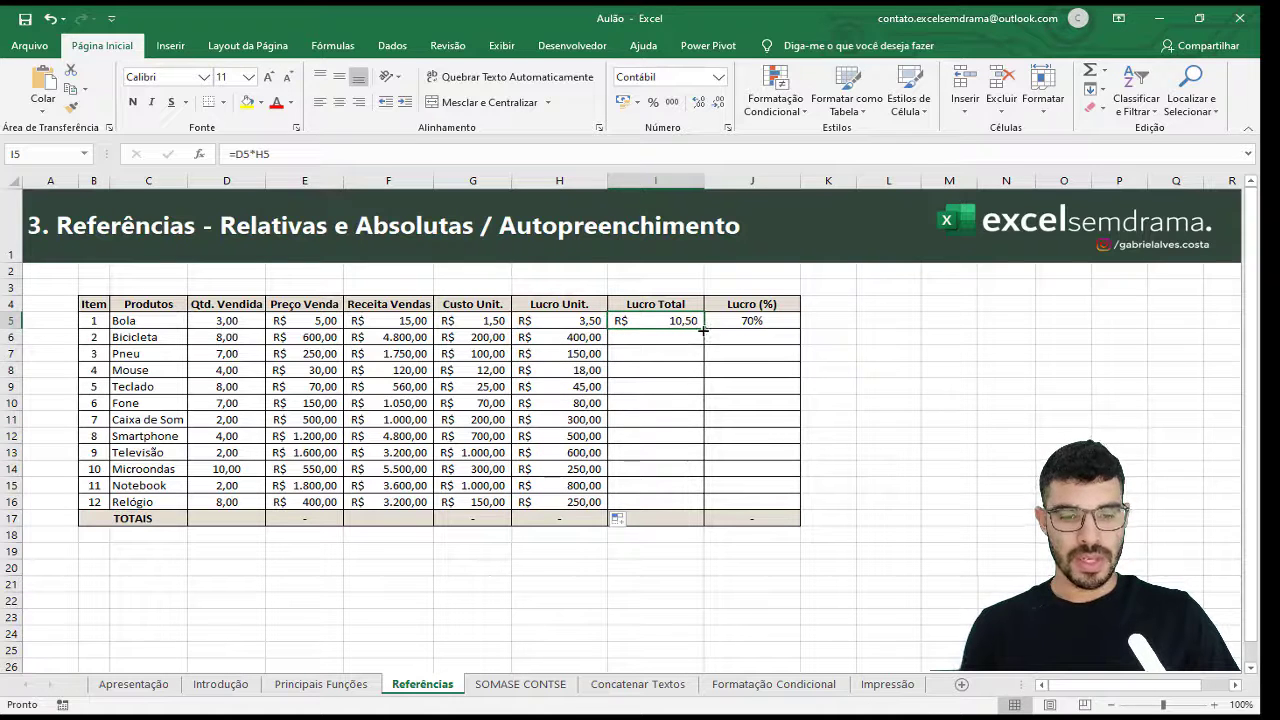
{"action": "double_click", "coordinate": [702, 329]}
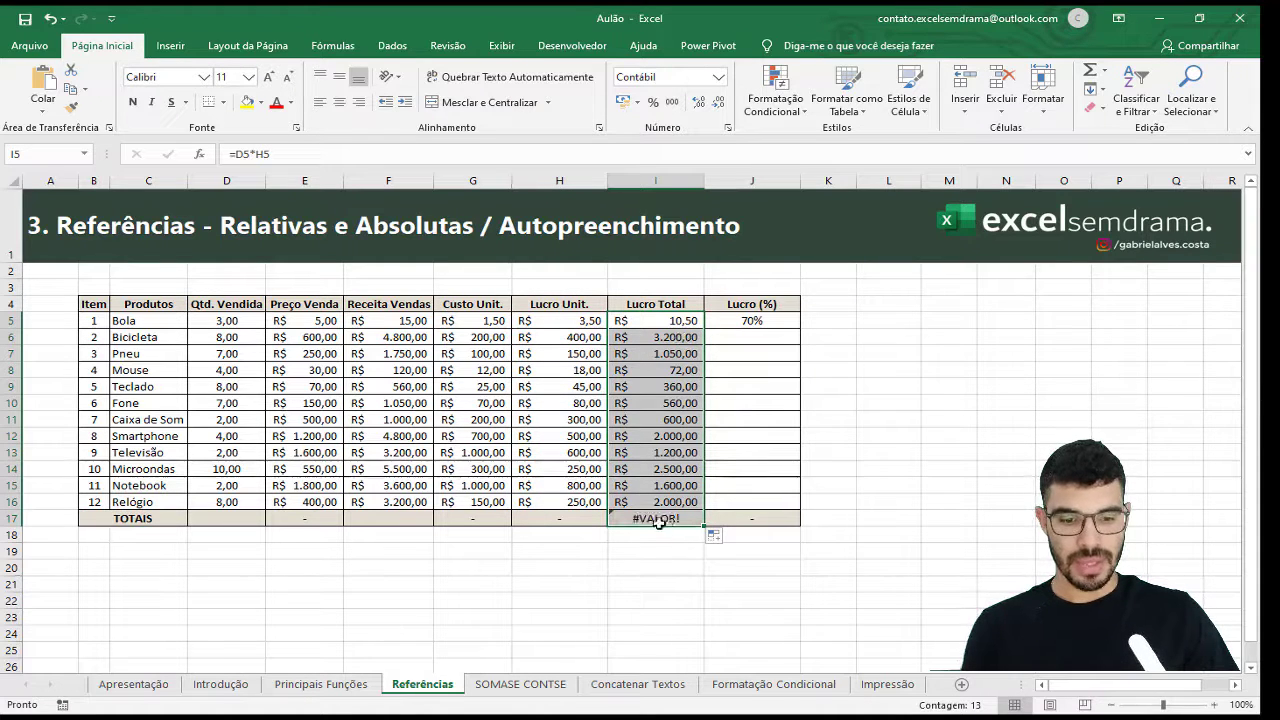
Switch the Lucro Total fill to fill without formatting, and apply the accounting number format to I5:I16.
{"action": "left_click", "coordinate": [727, 540]}
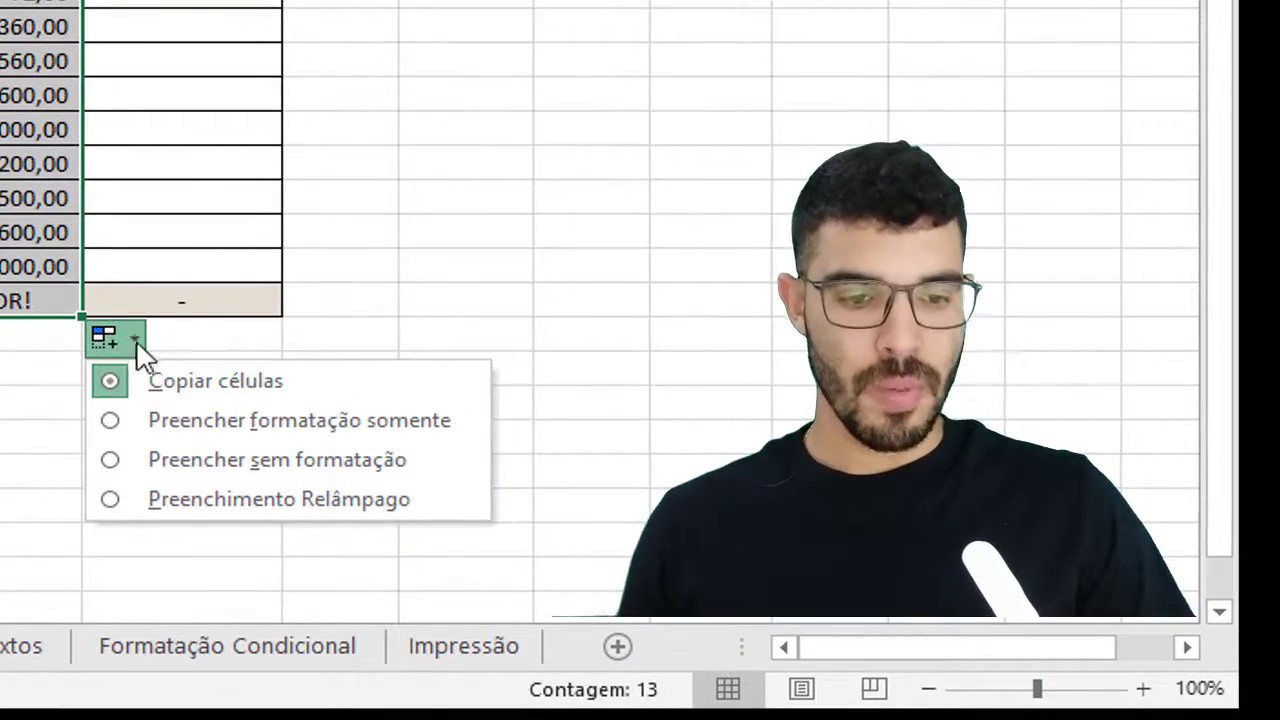
{"action": "left_click", "coordinate": [112, 465]}
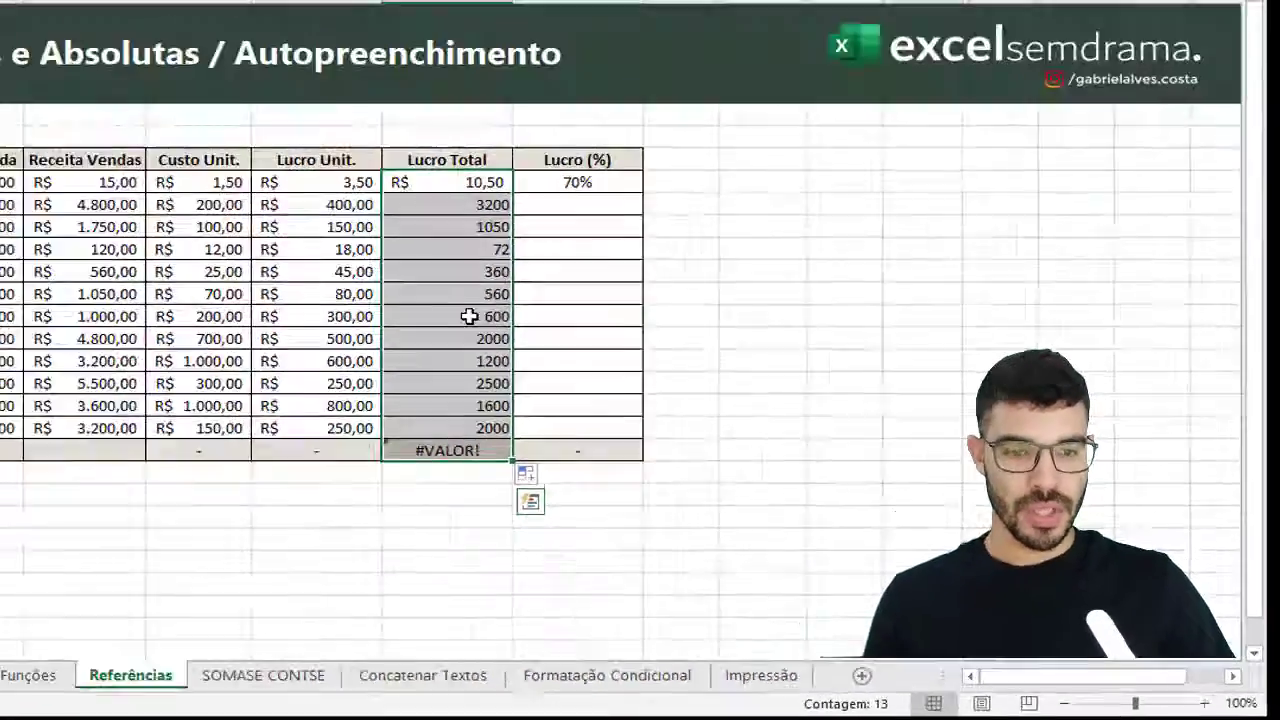
{"action": "left_click", "coordinate": [12, 96]}
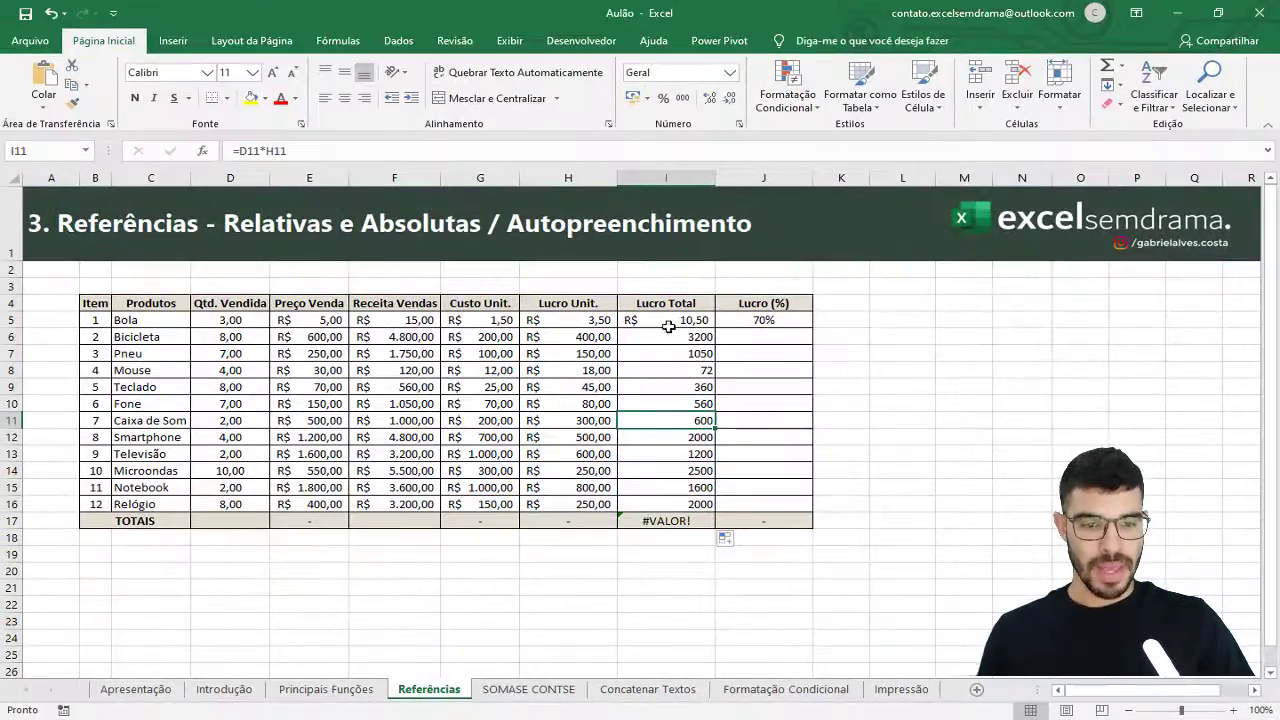
{"action": "left_click_drag", "start_coordinate": [668, 326], "coordinate": [678, 502]}
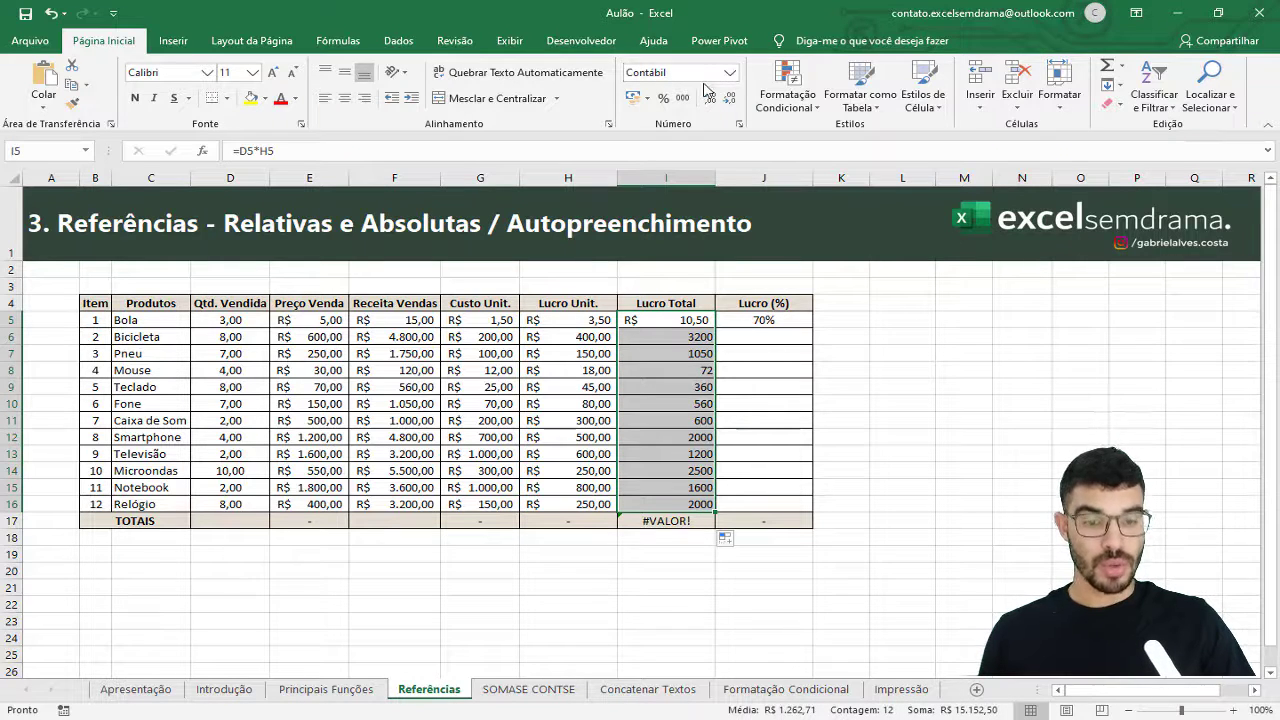
{"action": "left_click", "coordinate": [632, 100]}
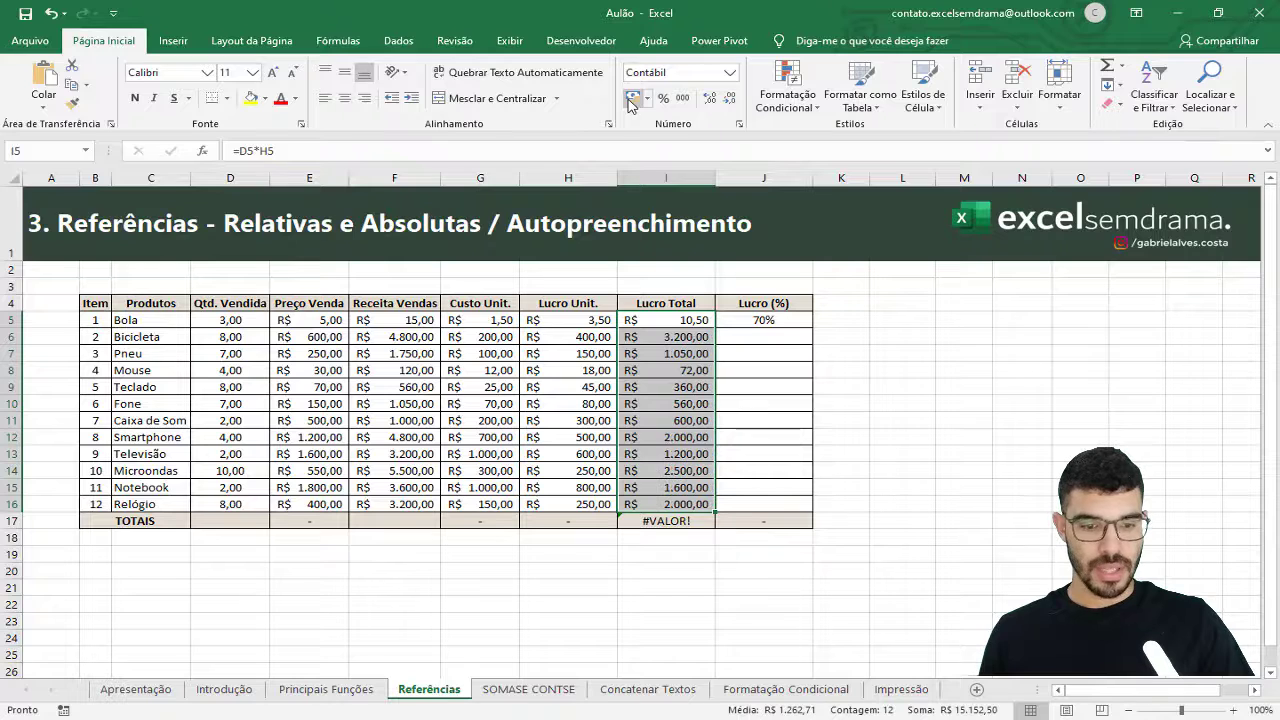
Clear the Lucro Total cell I17 in the TOTAIS row.
{"action": "left_click", "coordinate": [670, 530]}
{"action": "left_click", "coordinate": [670, 522]}
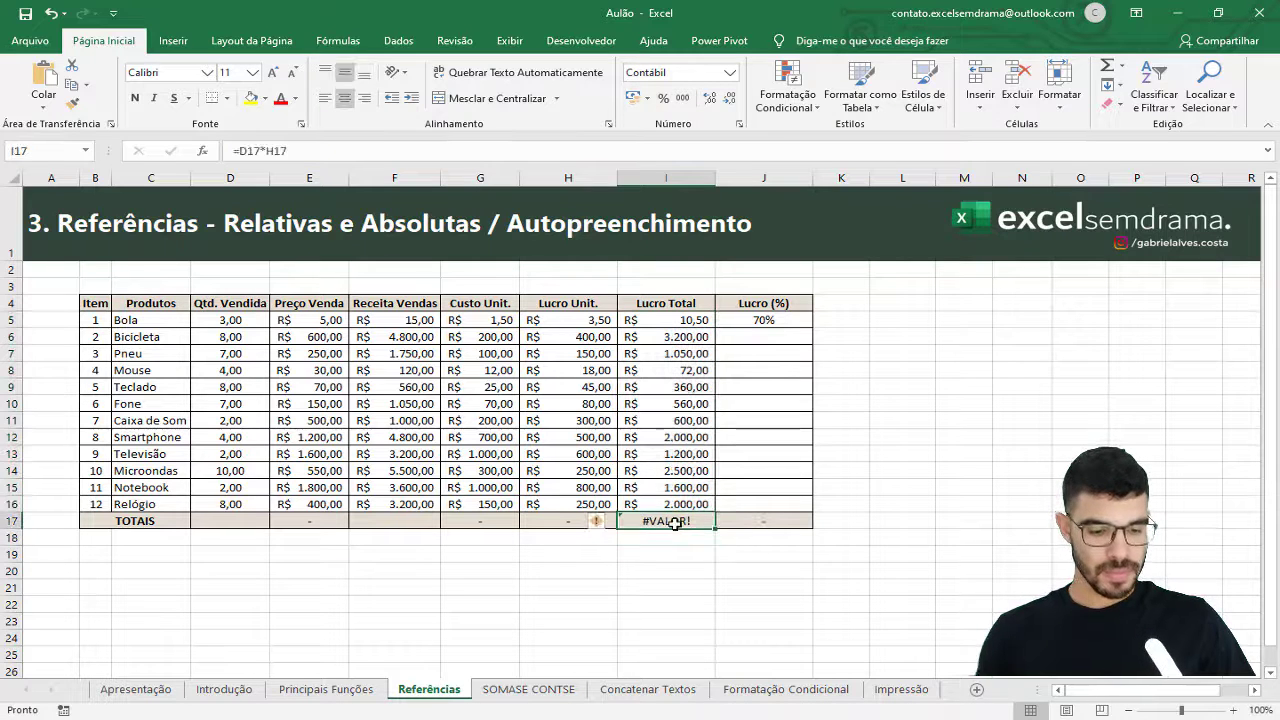
{"action": "key", "text": "Delete"}
Fill the Lucro (%) formula from J5 down through the Relógio row.
{"action": "left_click", "coordinate": [785, 322]}
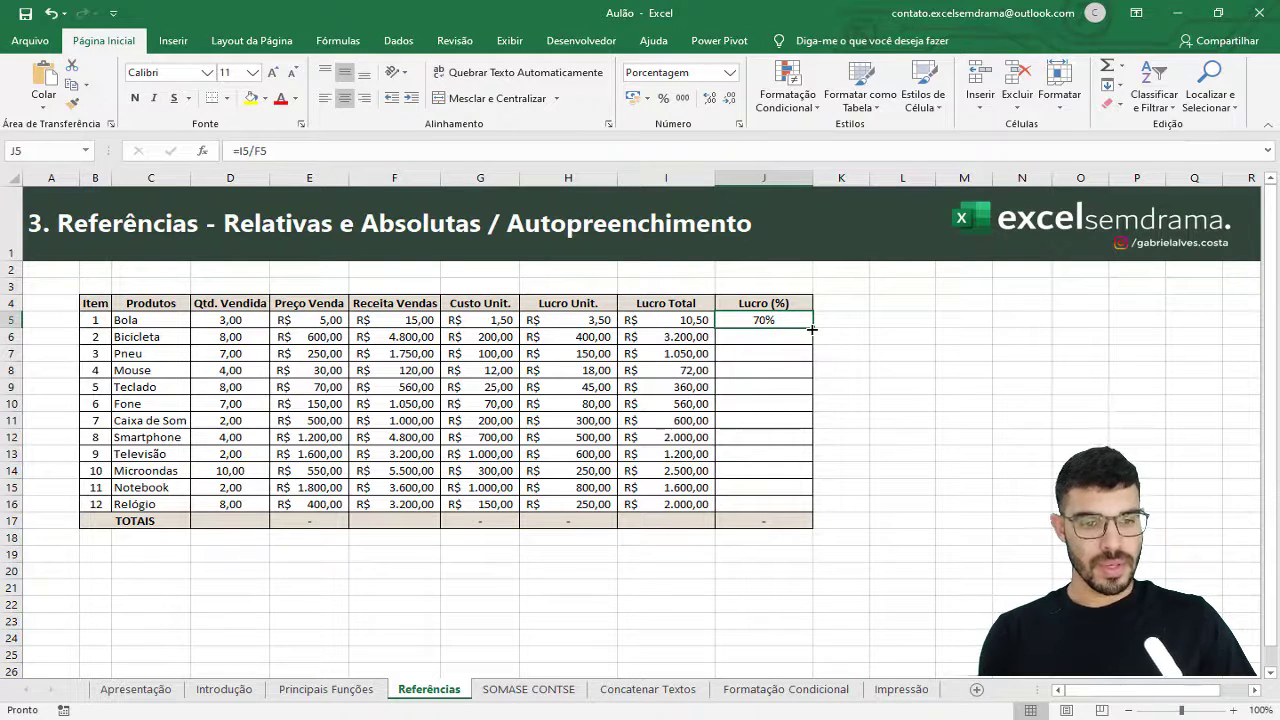
{"action": "double_click", "coordinate": [812, 329]}
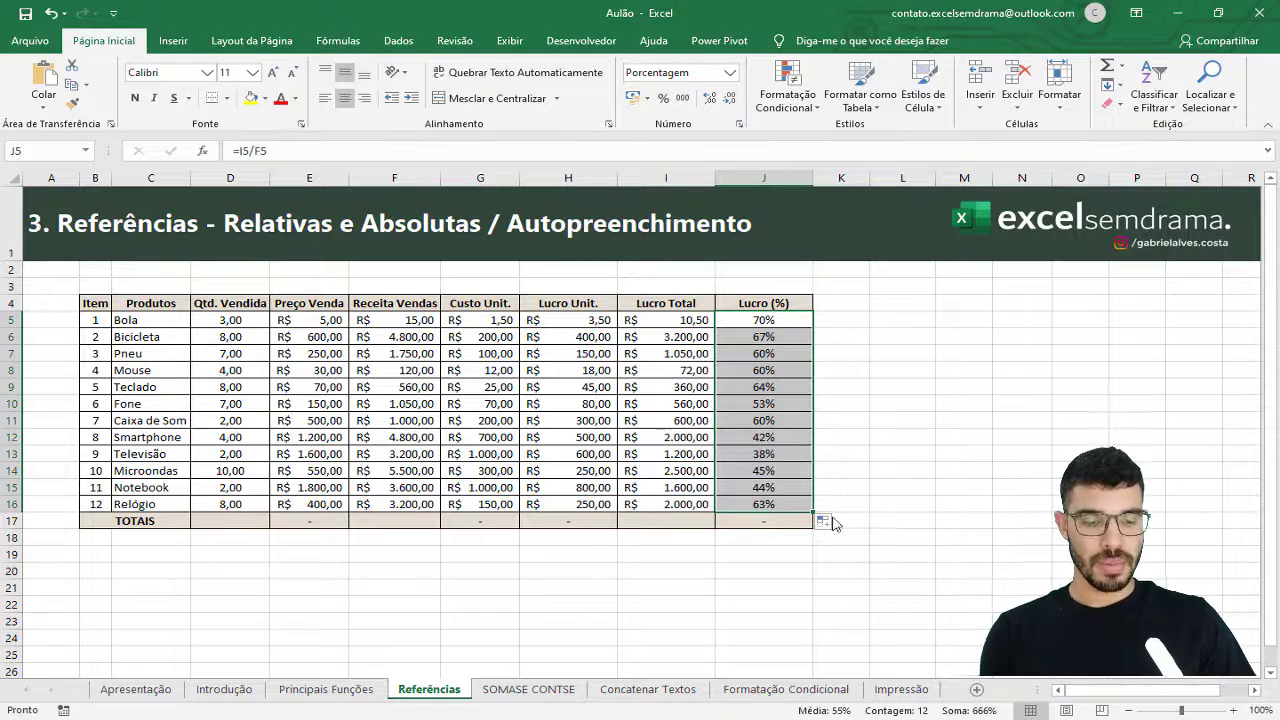
{"action": "left_click", "coordinate": [919, 488]}
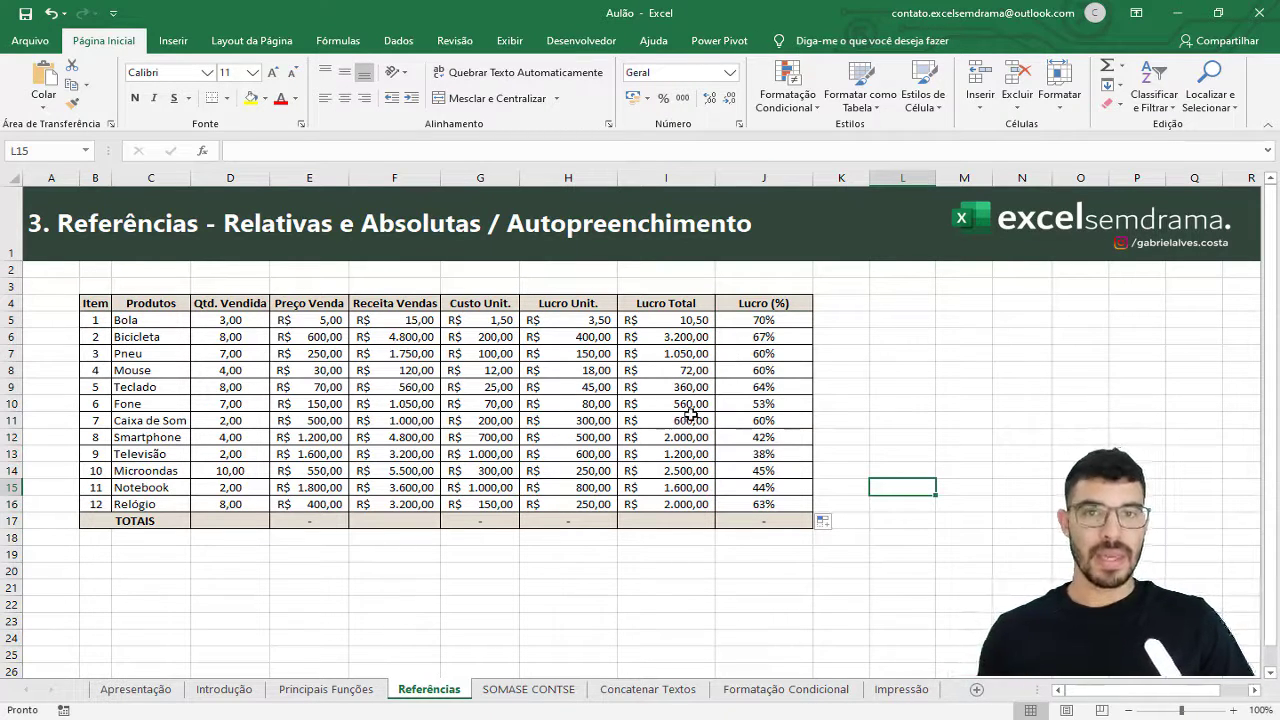
Total the Qtd. Vendida column in the TOTAIS row with AutoSum, using =SOMA(D5:D16).
{"action": "left_click", "coordinate": [315, 521]}
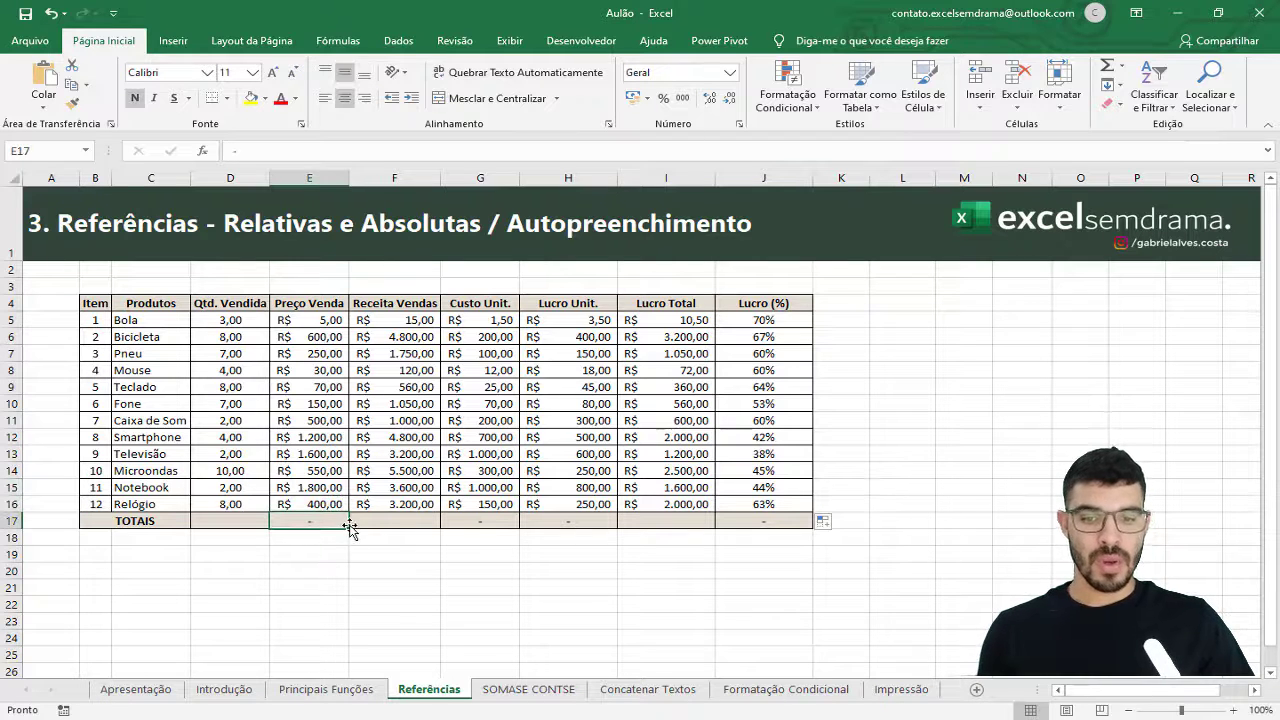
{"action": "left_click", "coordinate": [253, 526]}
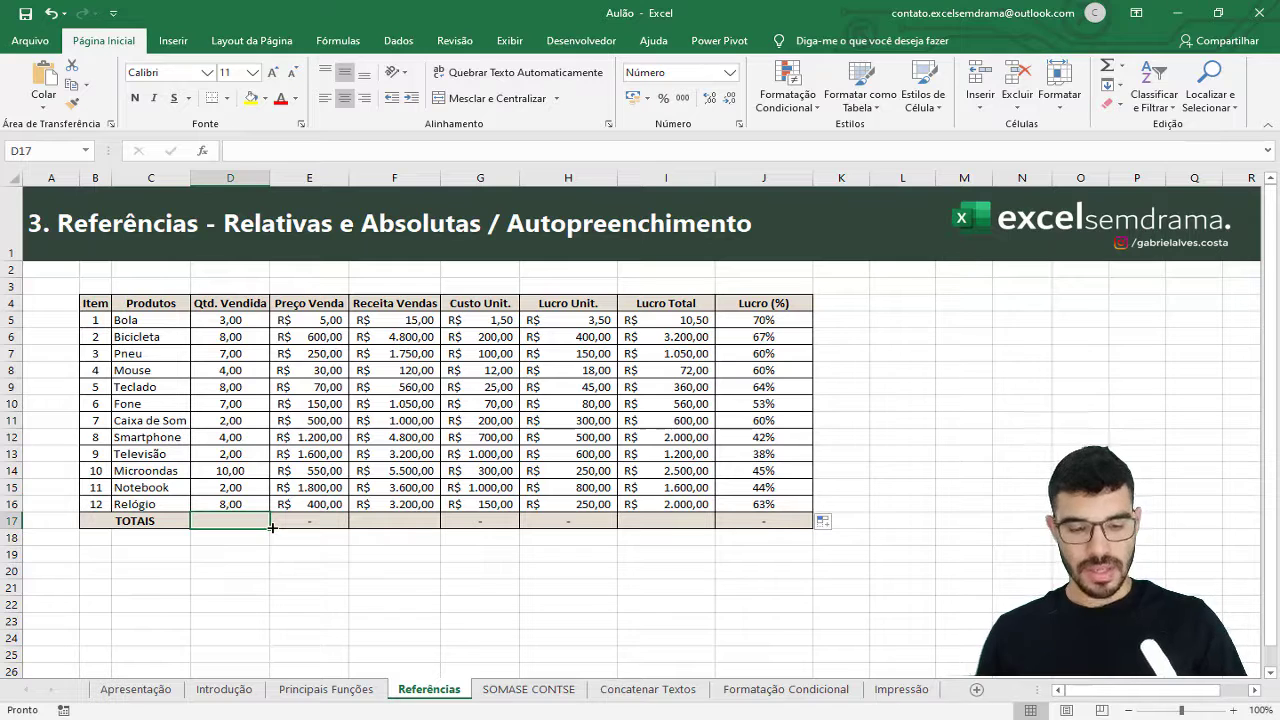
{"action": "key", "text": "alt+equal"}
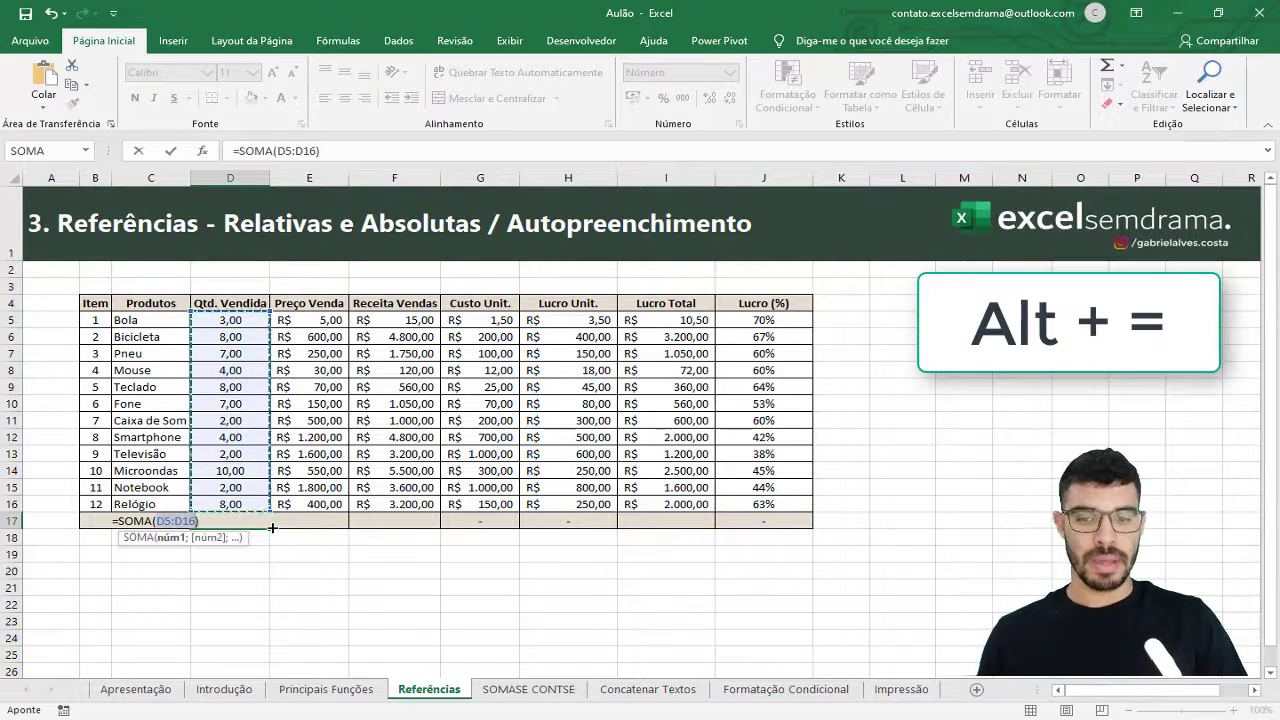
{"action": "key", "text": "Return"}
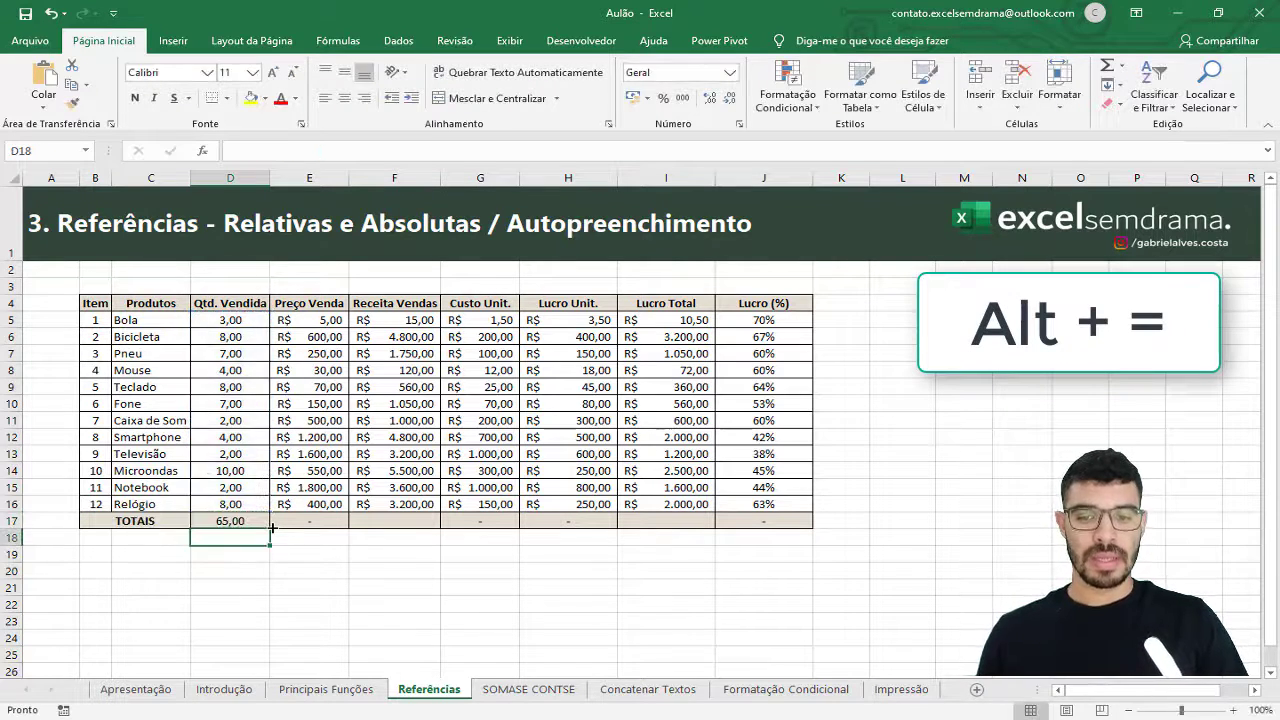
Total the Receita Vendas and Lucro Total columns in cells F17 and I17 of the TOTAIS row with AutoSum.
{"action": "left_click", "coordinate": [383, 519]}
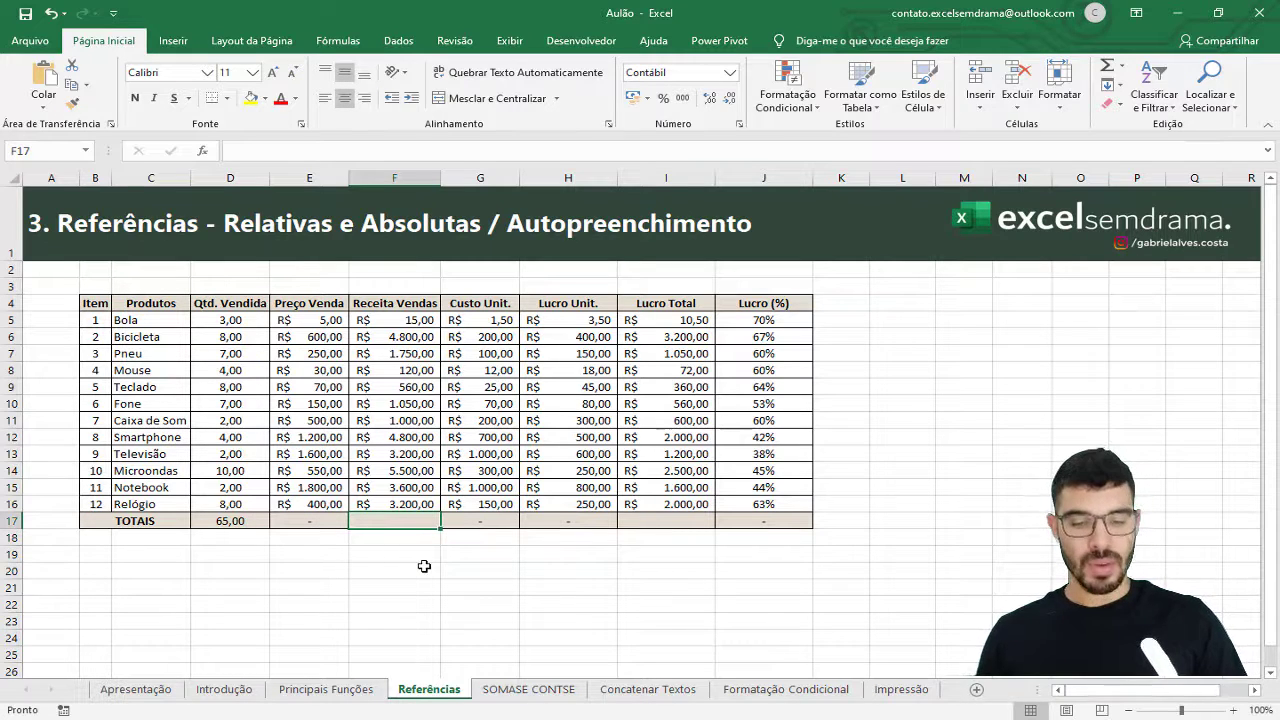
{"action": "key", "text": "alt+equal"}
{"action": "key", "text": "Return"}
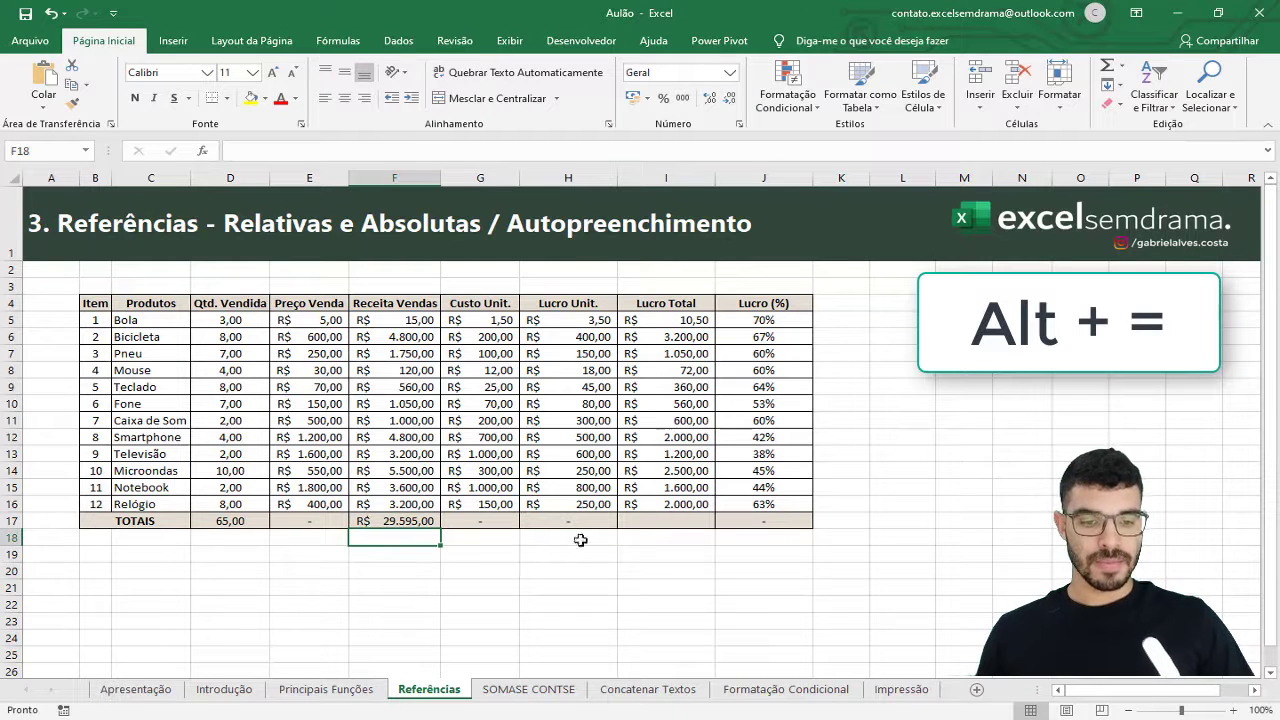
{"action": "left_click", "coordinate": [644, 522]}
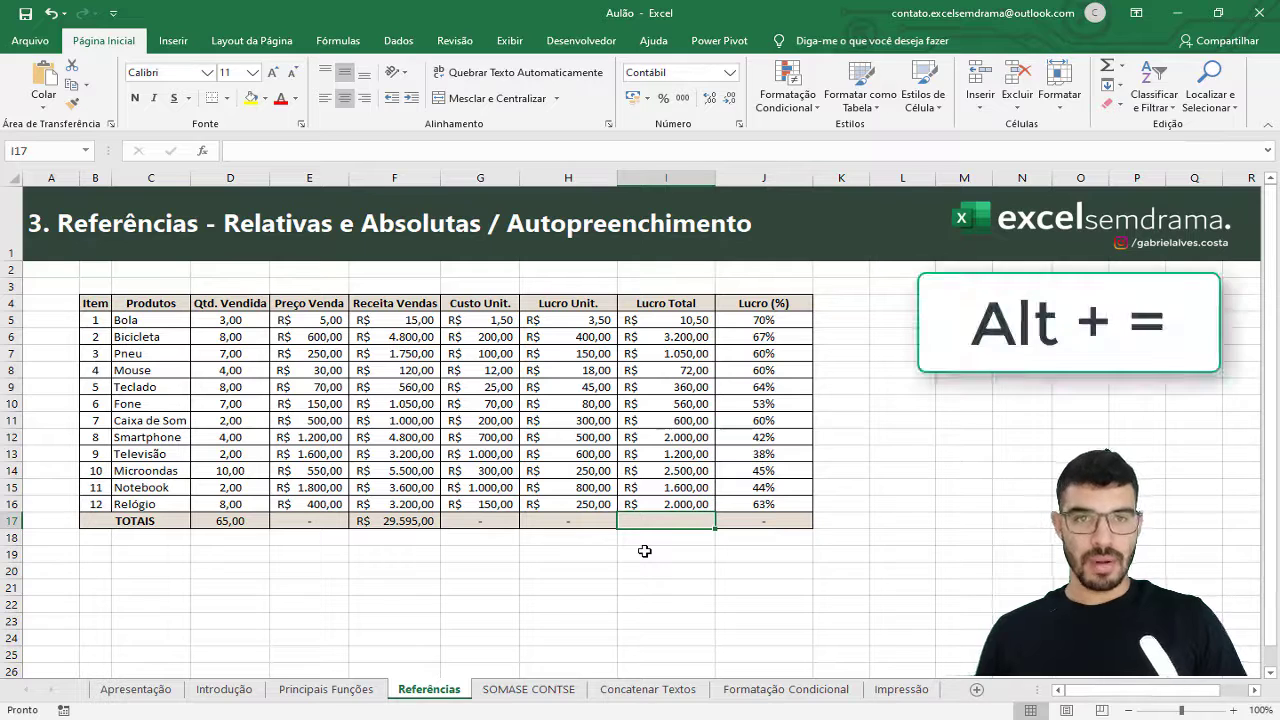
{"action": "key", "text": "alt+equal"}
{"action": "key", "text": "Return"}
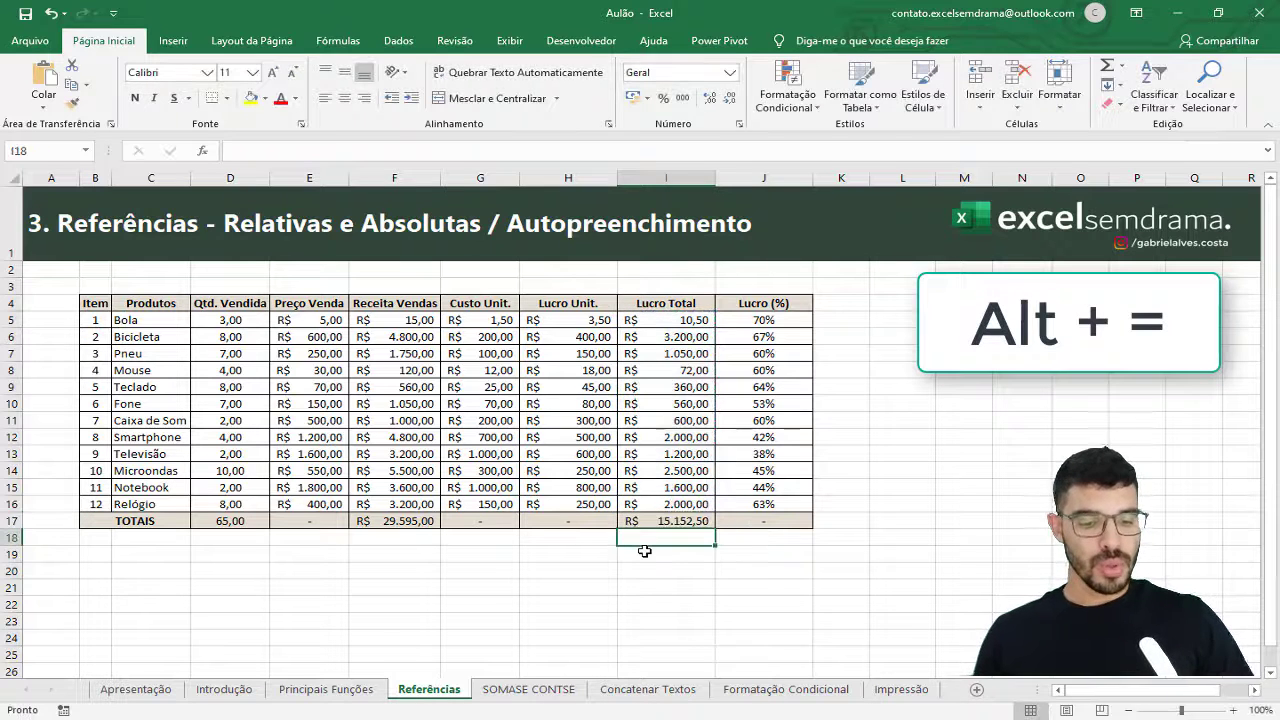
{"action": "left_click", "coordinate": [660, 573]}
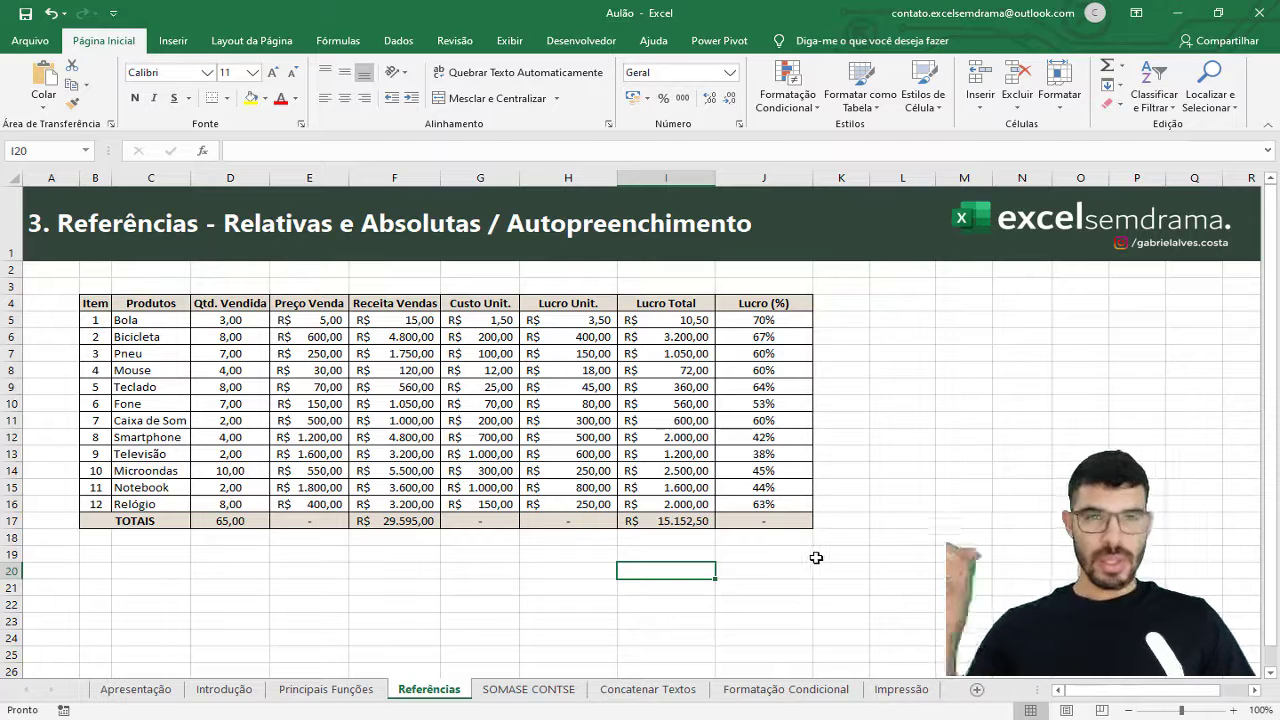
Open the SOMASE CONTSE sheet.
{"action": "left_click", "coordinate": [530, 690]}
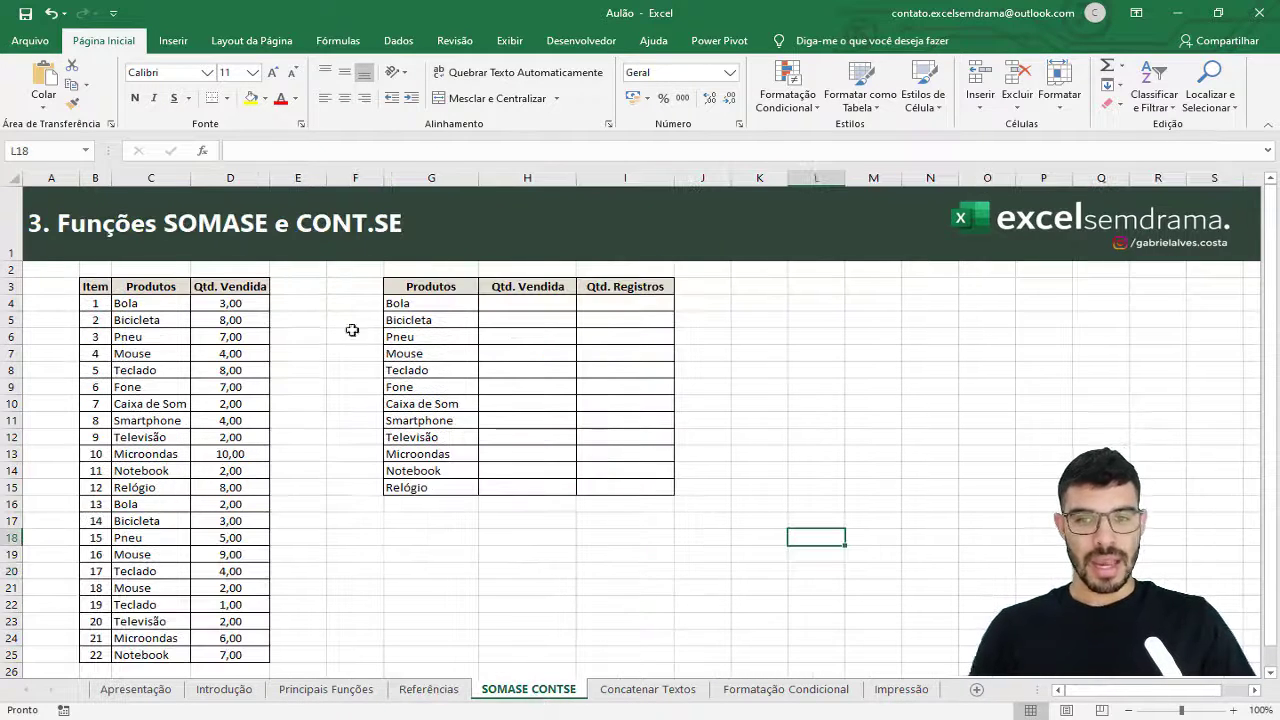